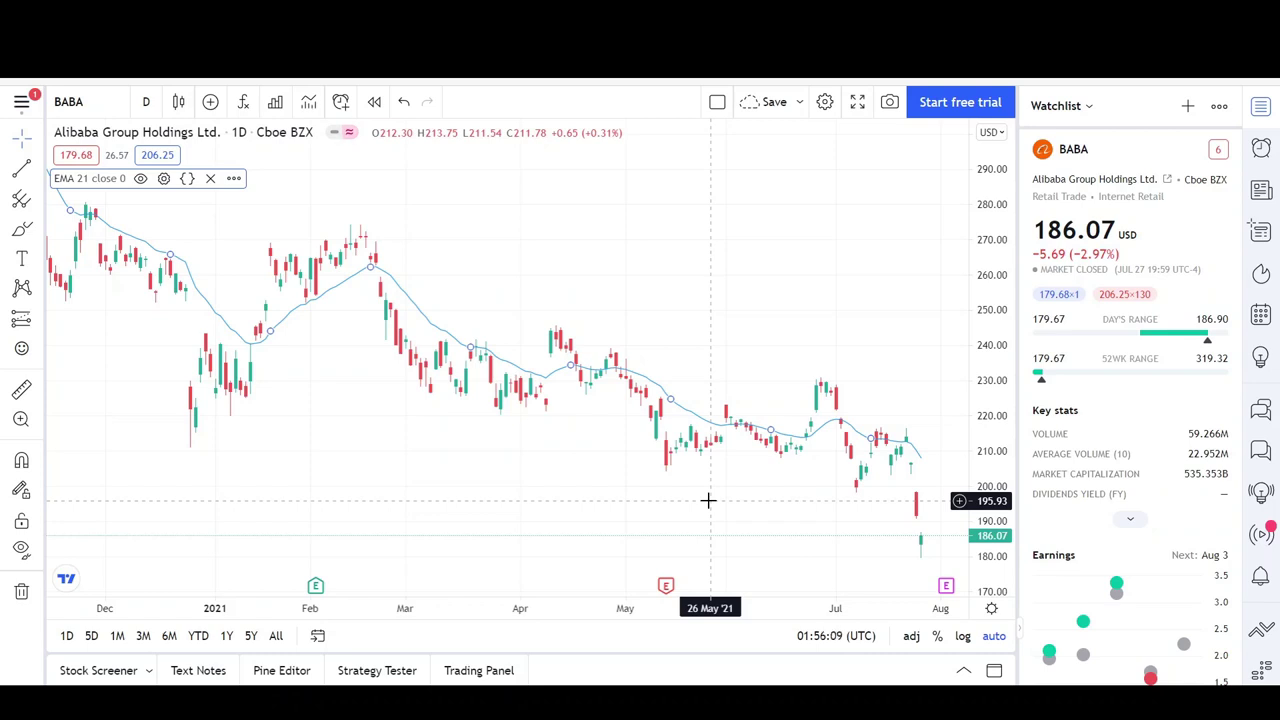
# Draw a vertical line at 29 Jun 2021 and make it black and 3px wide
pyautogui.click(39, 168)
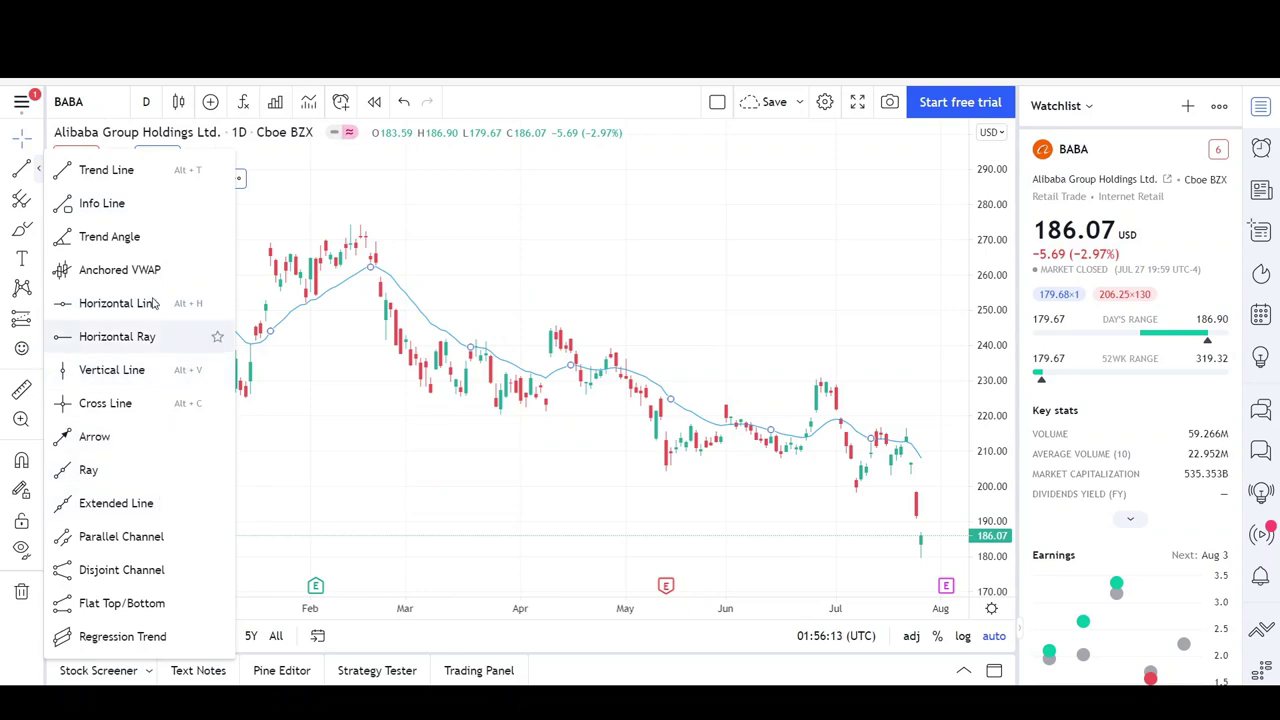
pyautogui.click(120, 380)
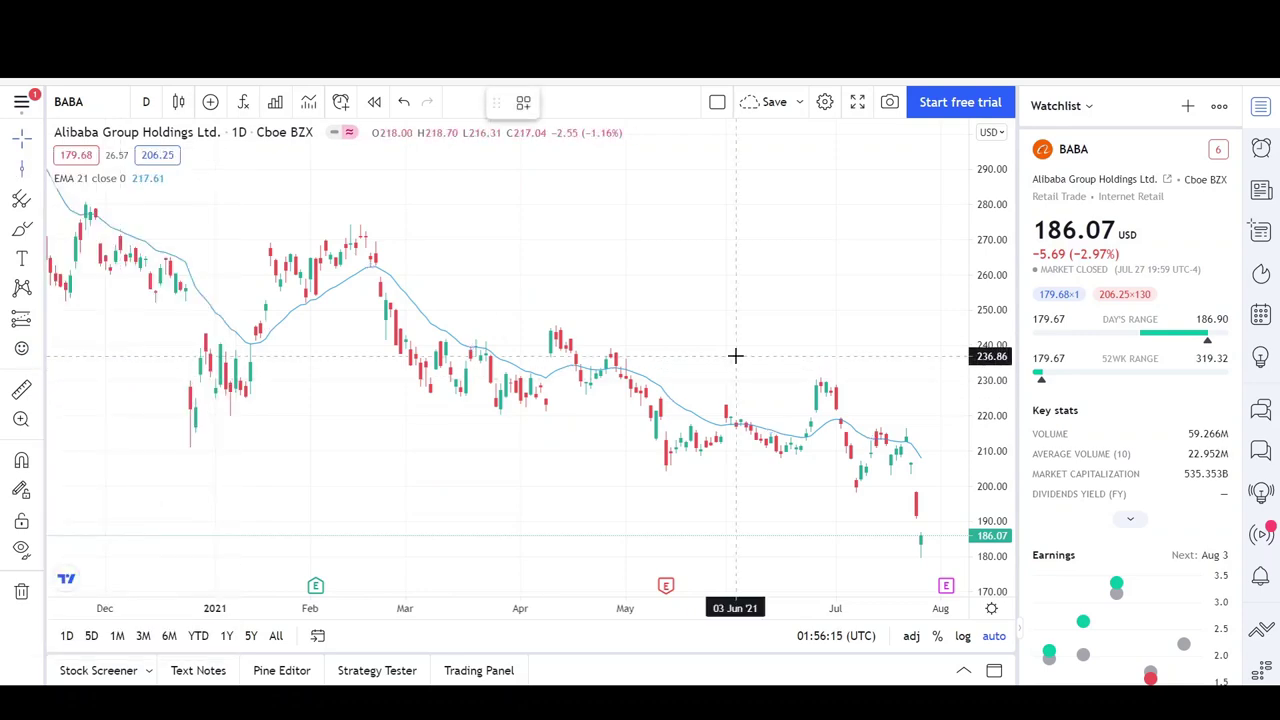
pyautogui.click(826, 362)
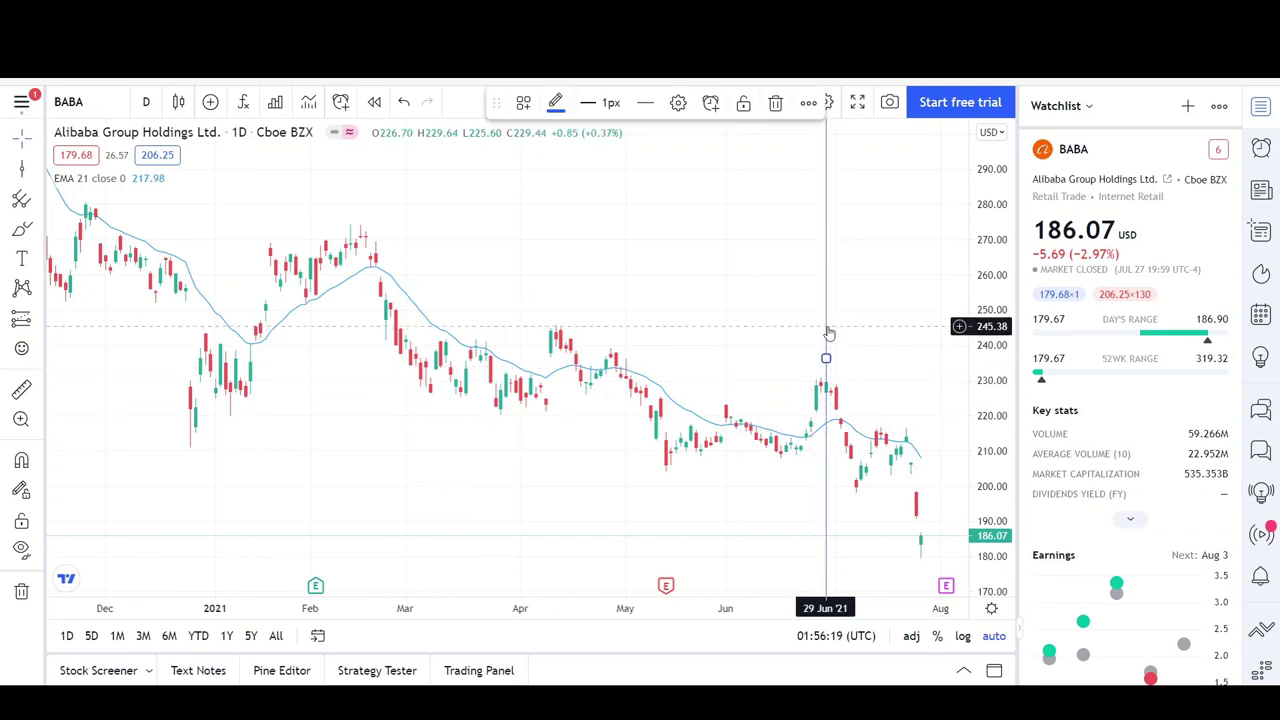
pyautogui.click(556, 104)
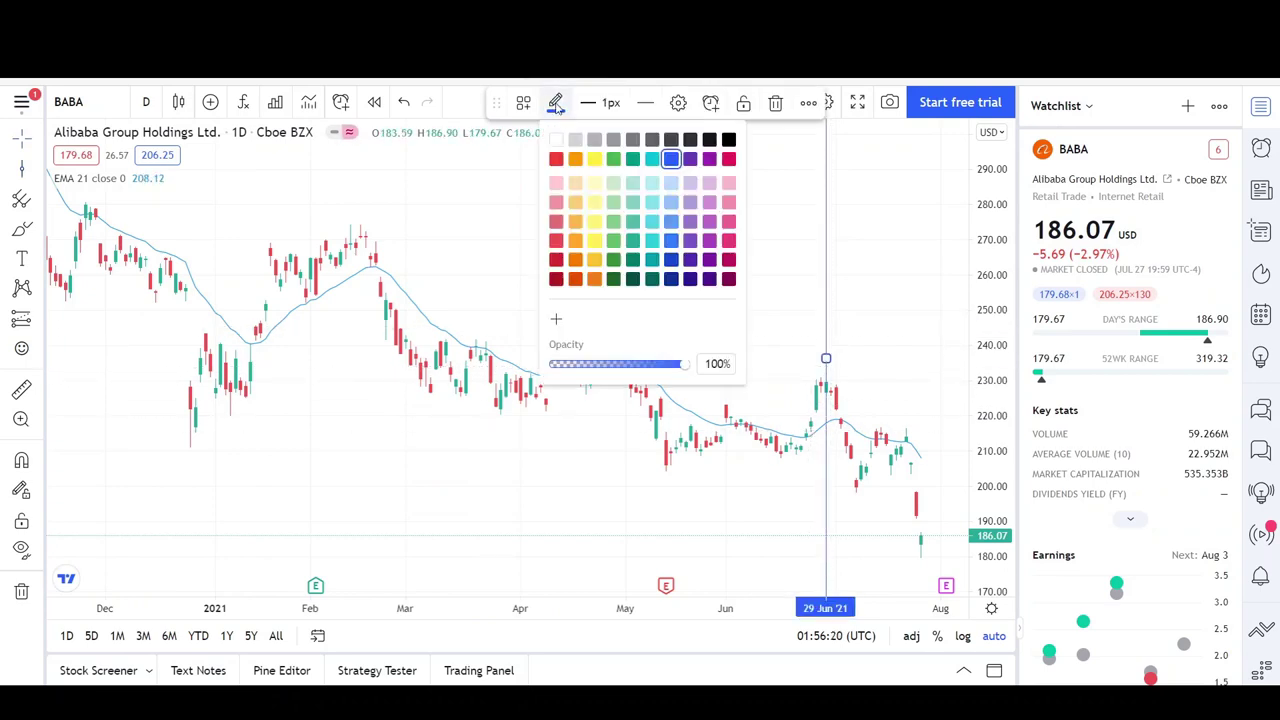
pyautogui.click(729, 140)
pyautogui.click(605, 103)
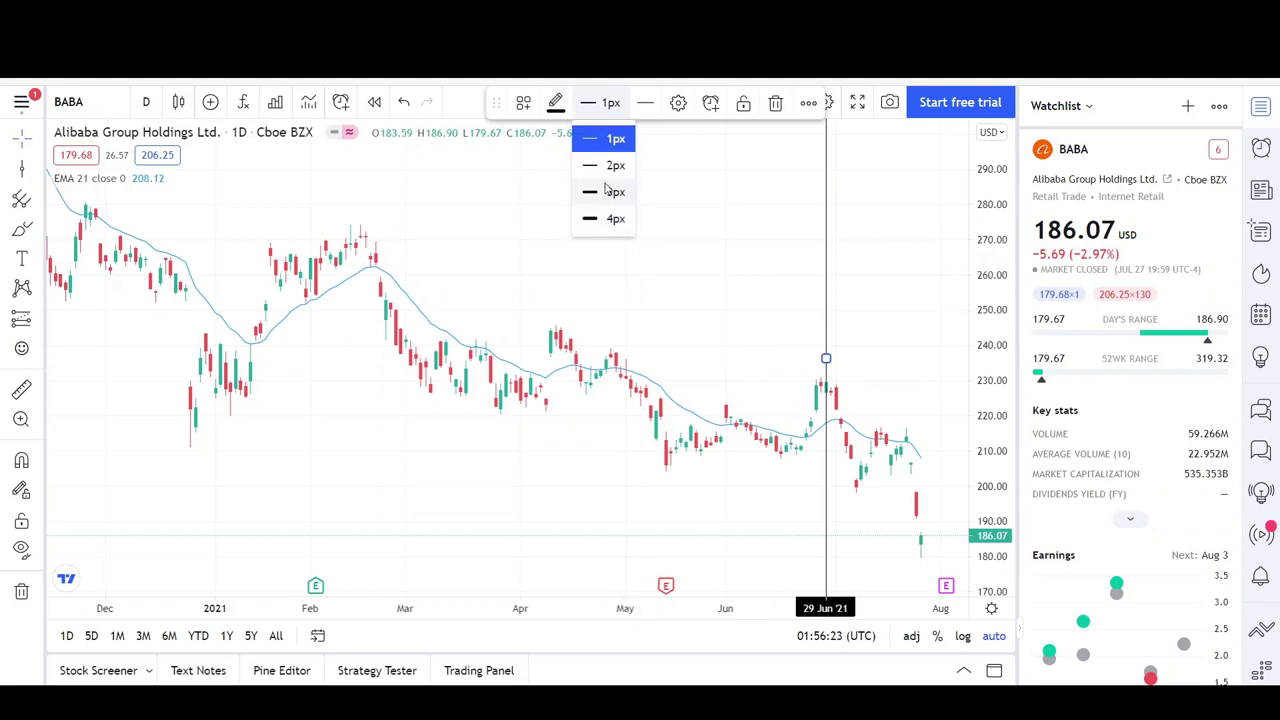
pyautogui.click(610, 191)
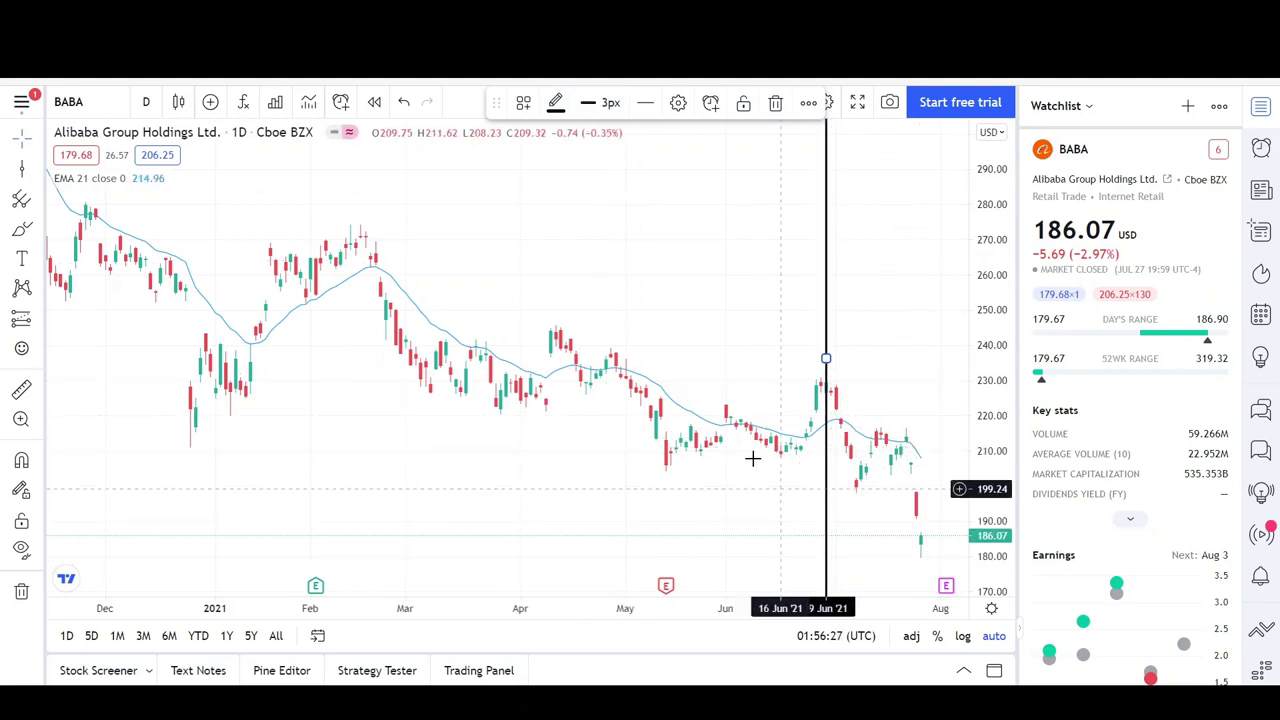
# Draw a steep parallel channel from the October 2020 peak down to late January 2021
pyautogui.click(584, 447)
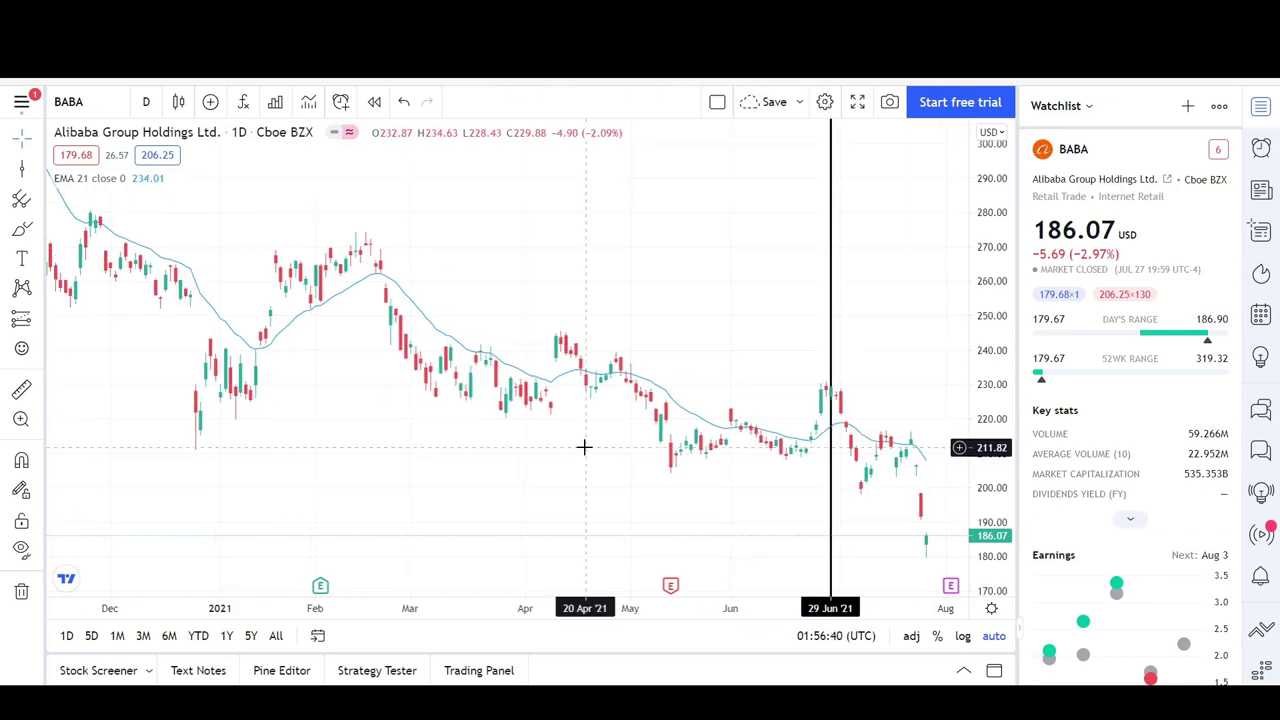
pyautogui.moveTo(515, 608); pyautogui.dragTo(769, 608)
pyautogui.moveTo(750, 487); pyautogui.dragTo(580, 469)
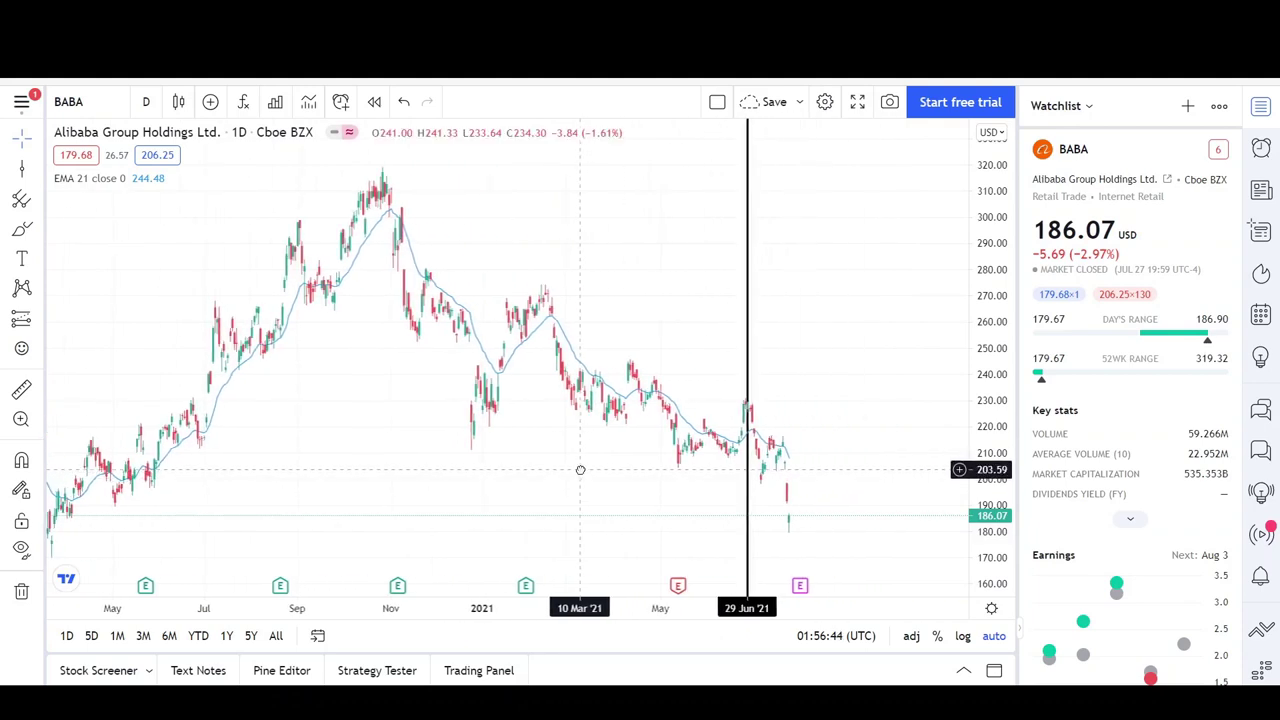
pyautogui.click(40, 175)
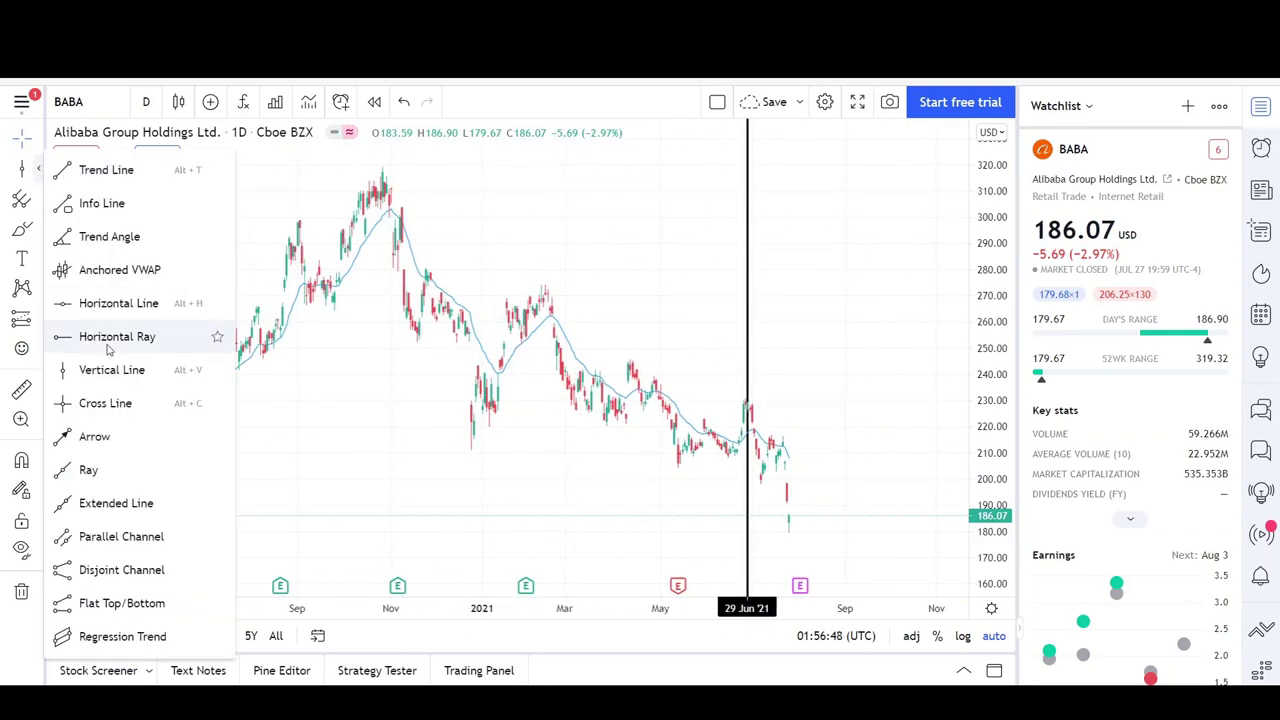
pyautogui.click(156, 540)
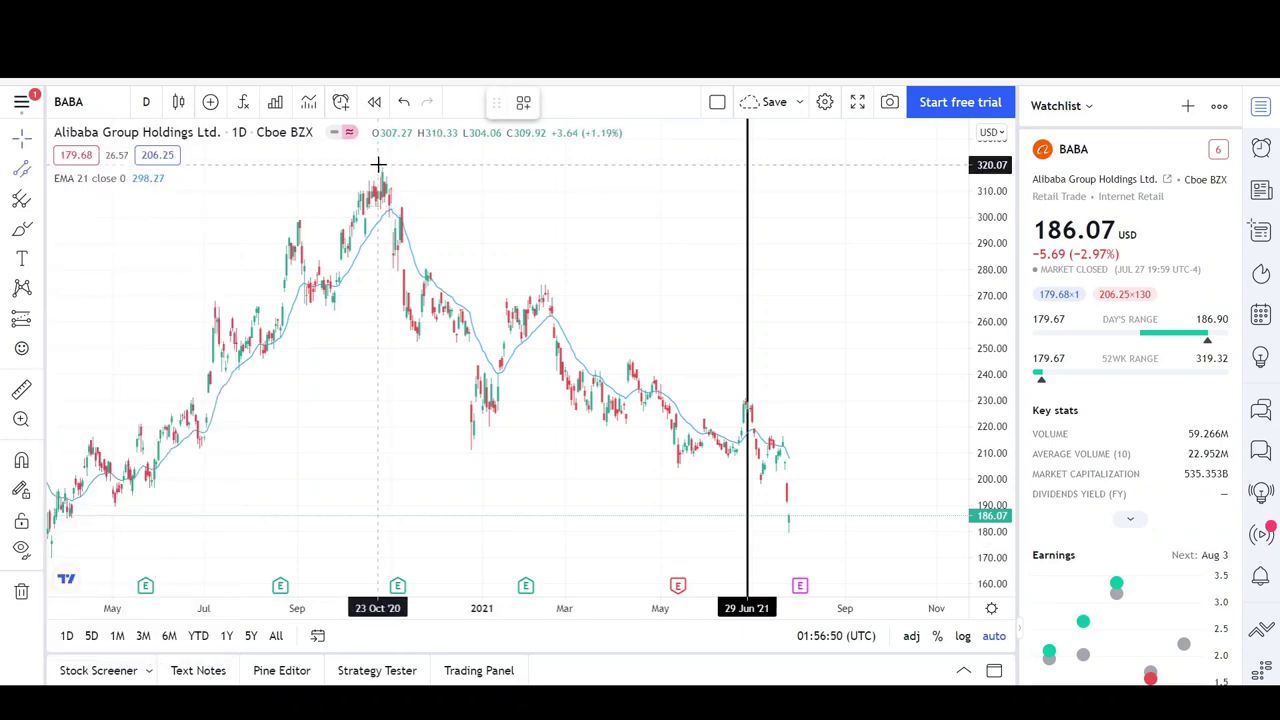
pyautogui.click(383, 164)
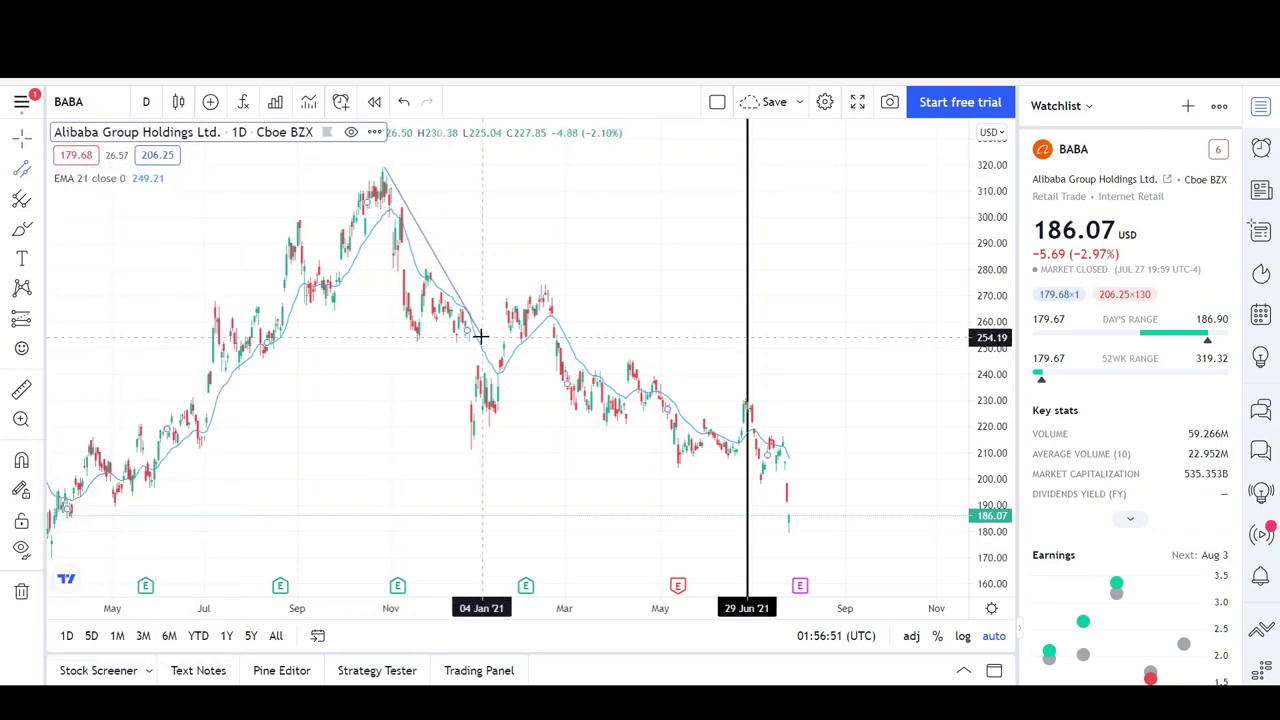
pyautogui.click(519, 478)
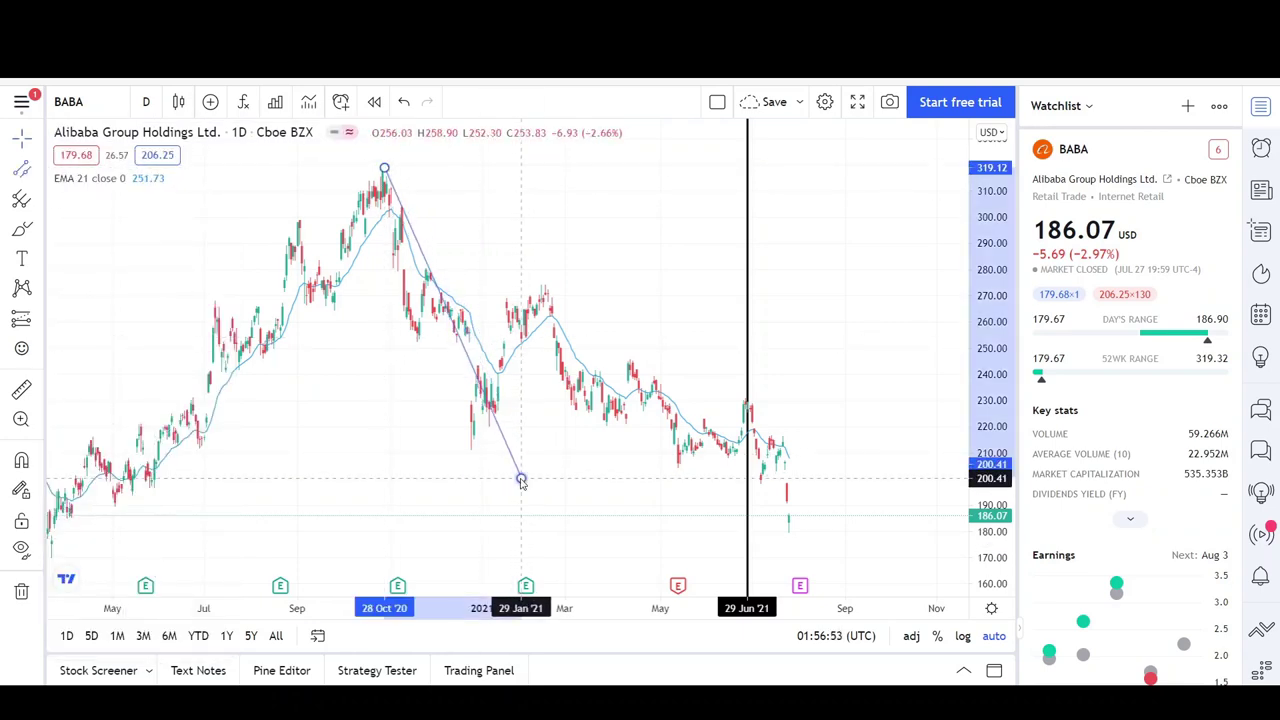
pyautogui.click(405, 309)
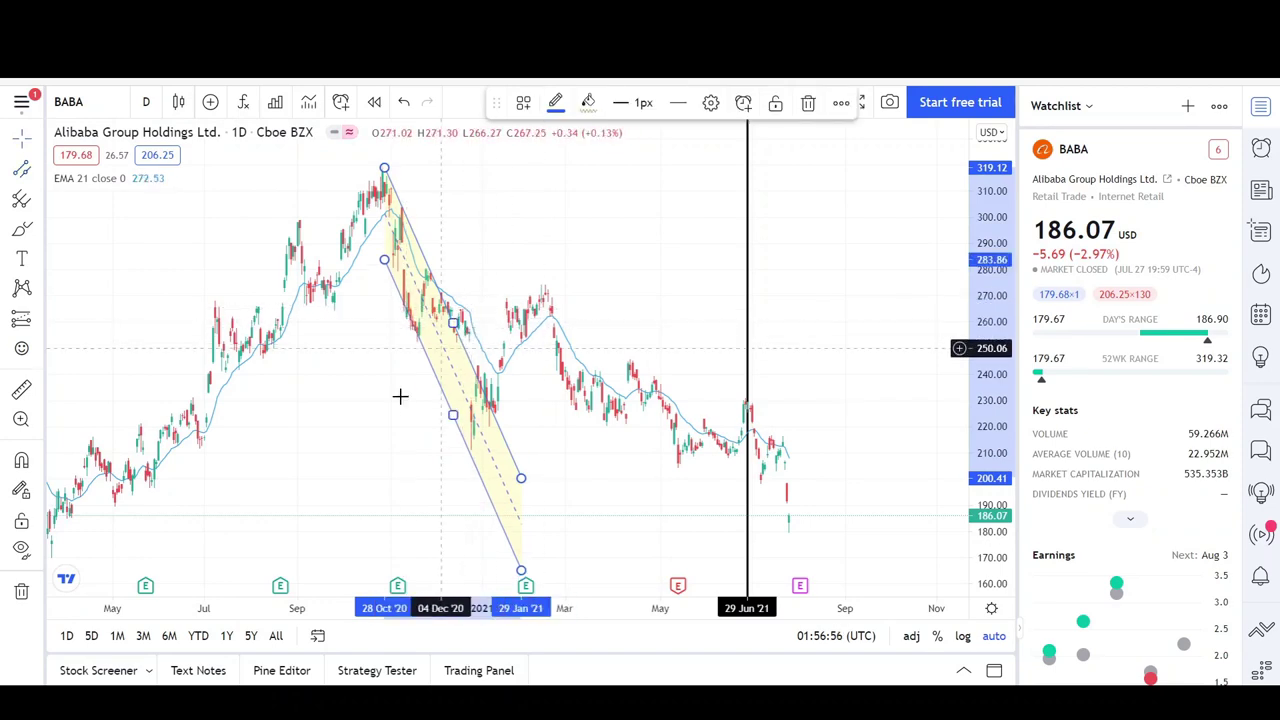
pyautogui.click(441, 278)
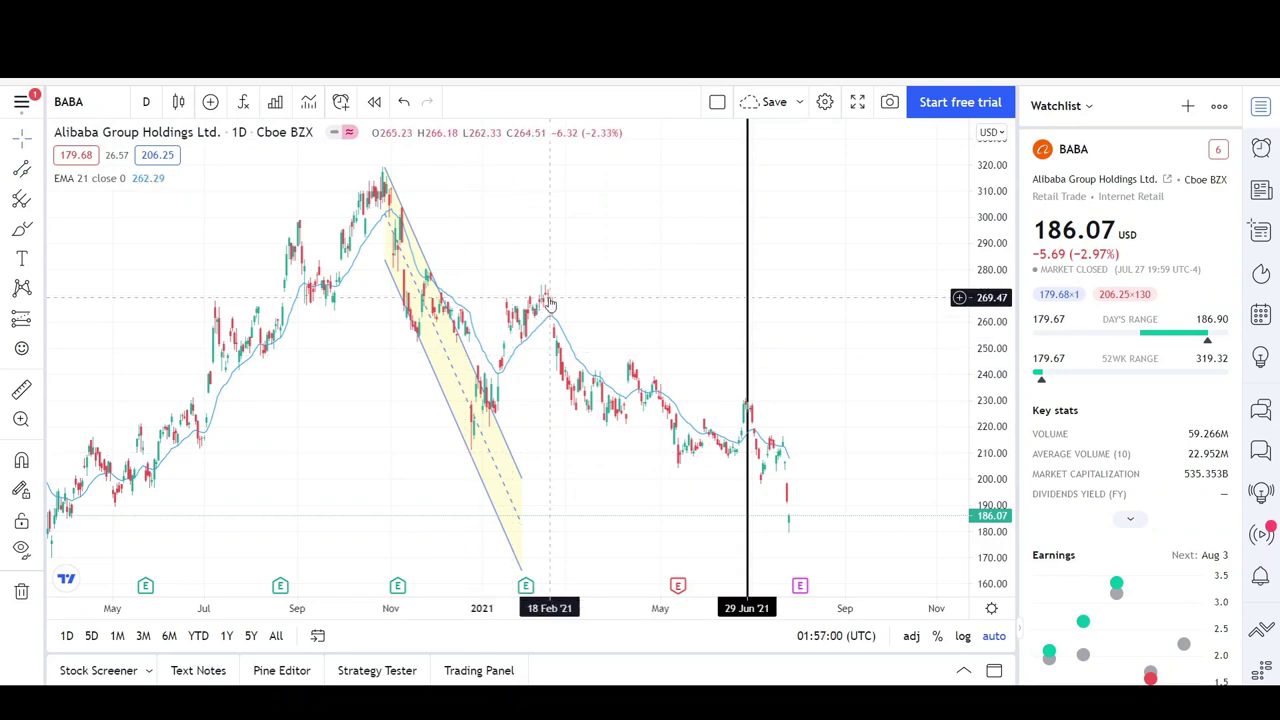
pyautogui.moveTo(612, 460); pyautogui.dragTo(497, 456)
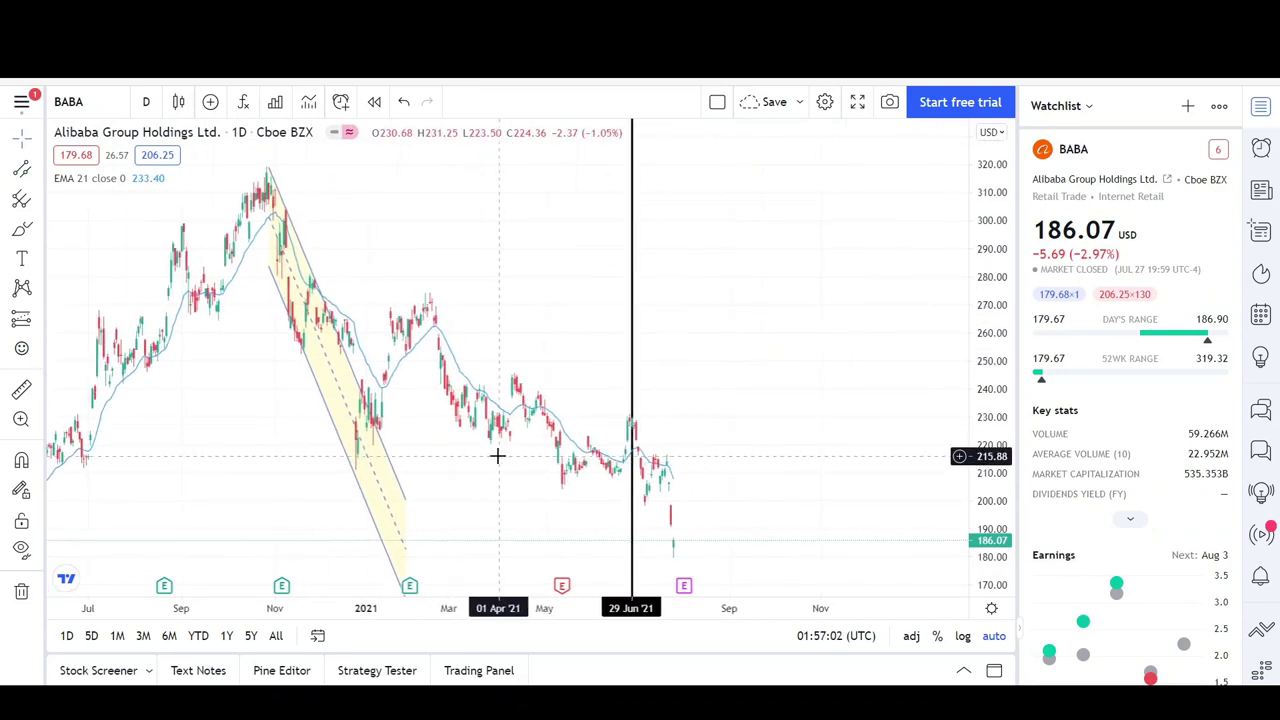
# Draw a wider parallel channel from the late-October 2020 peak to mid-October 2021
pyautogui.click(21, 170)
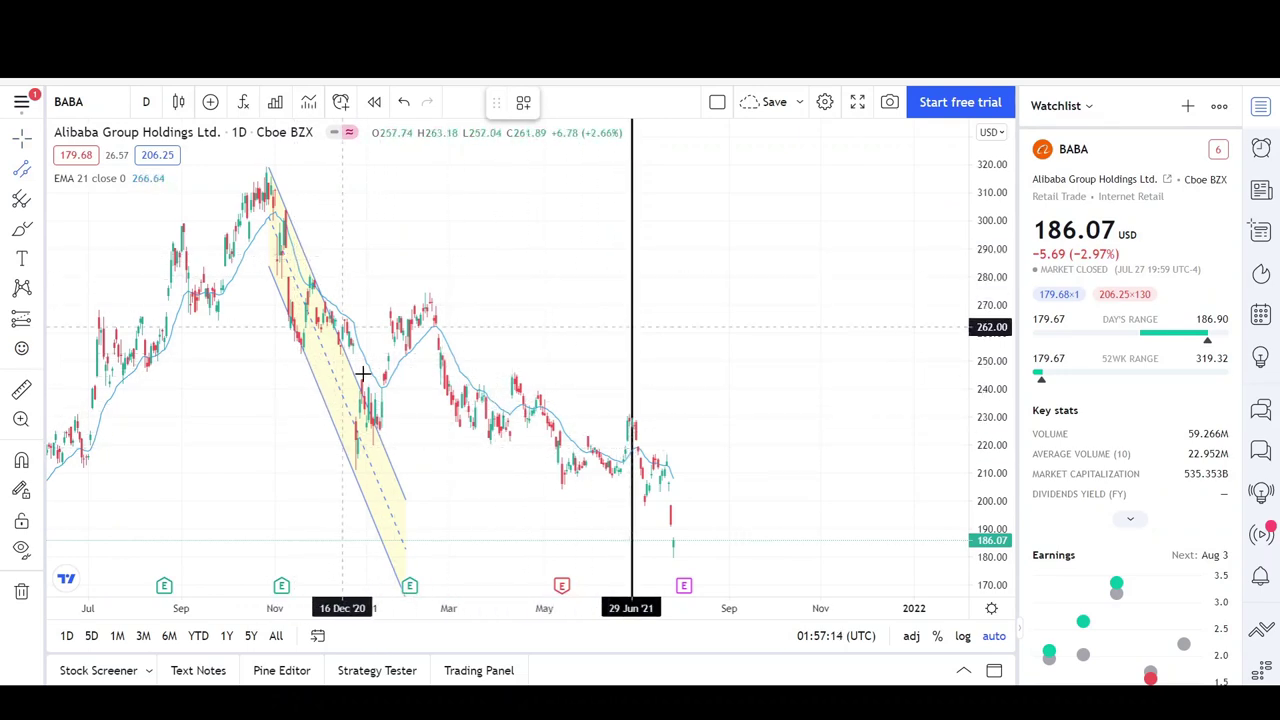
pyautogui.click(278, 206)
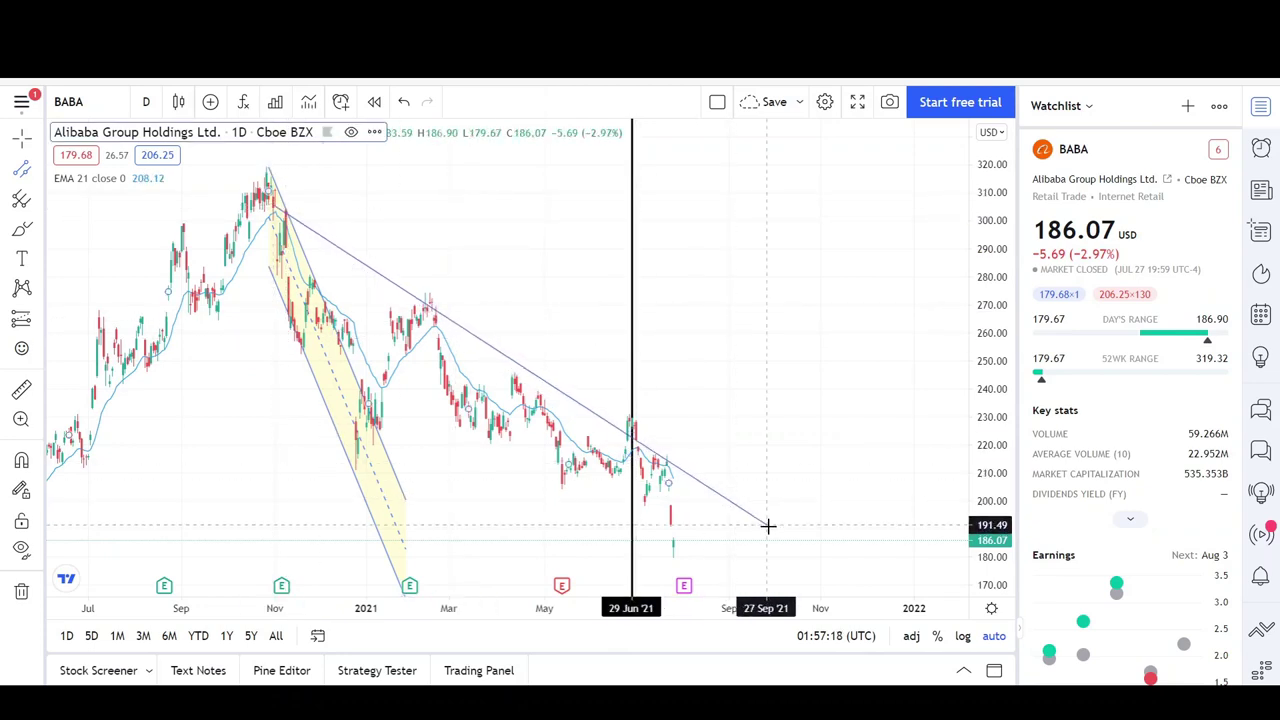
pyautogui.click(796, 515)
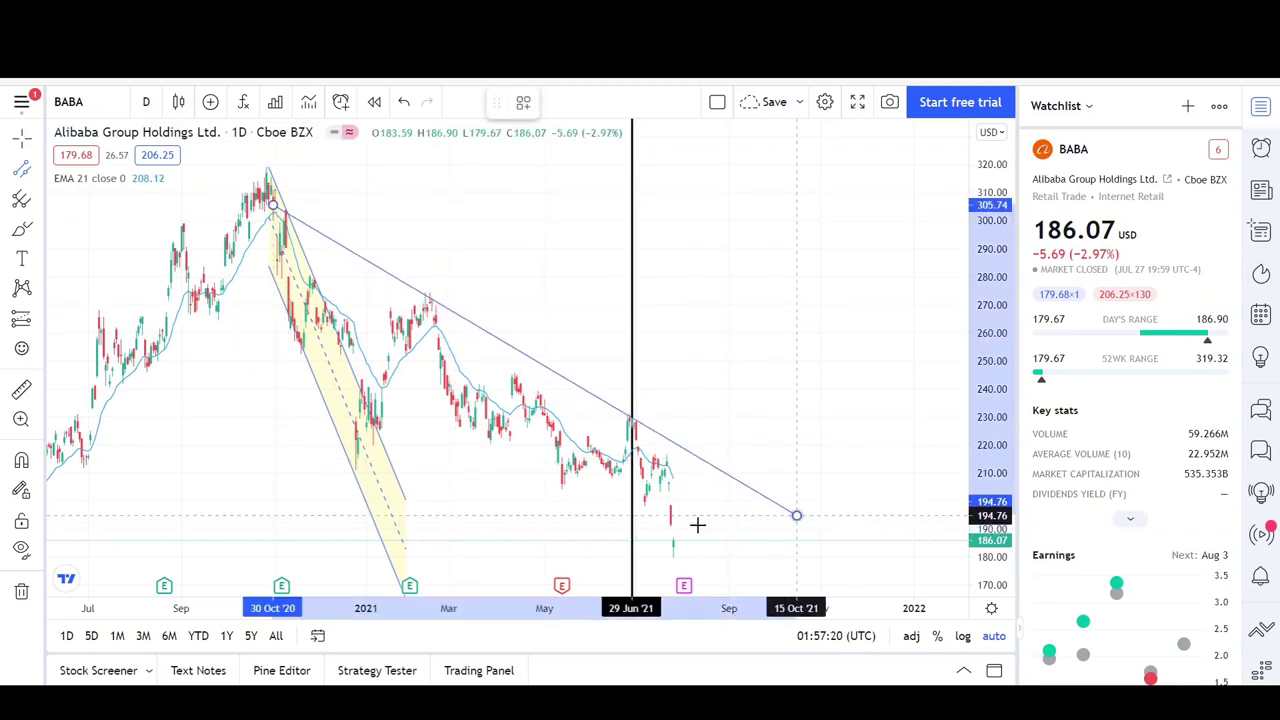
pyautogui.click(593, 507)
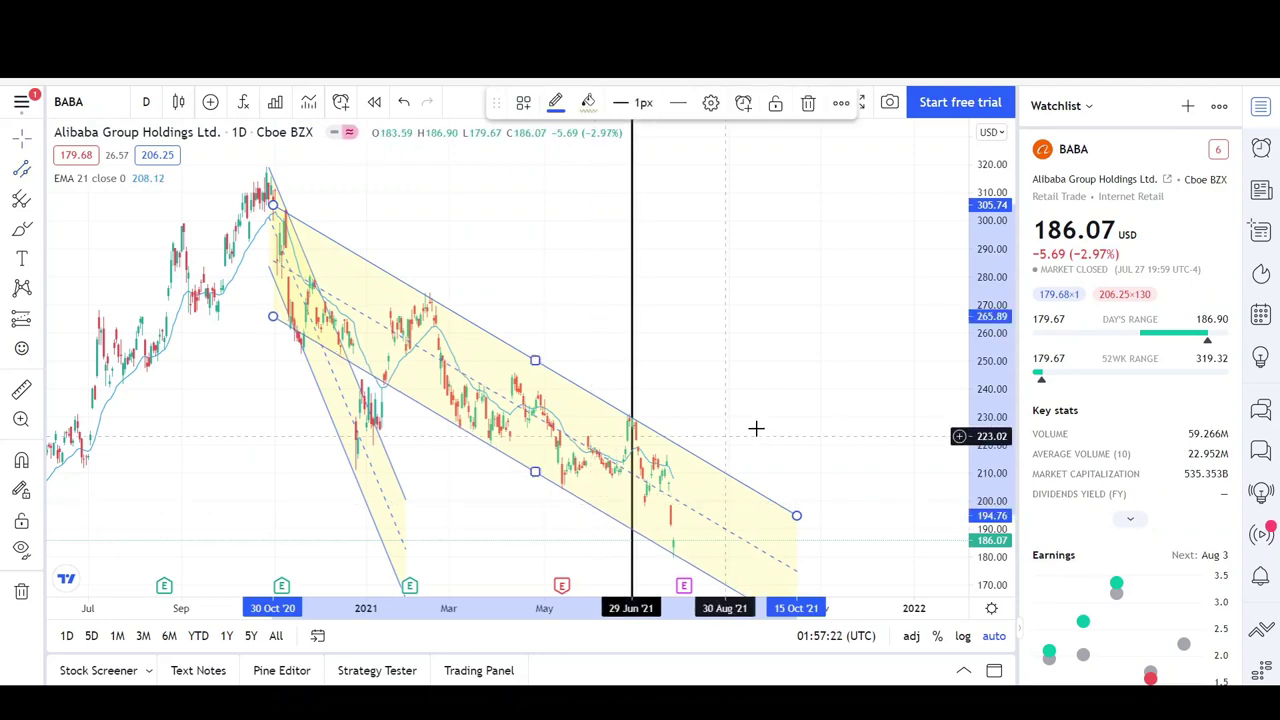
pyautogui.scroll(-2, 600, 598)
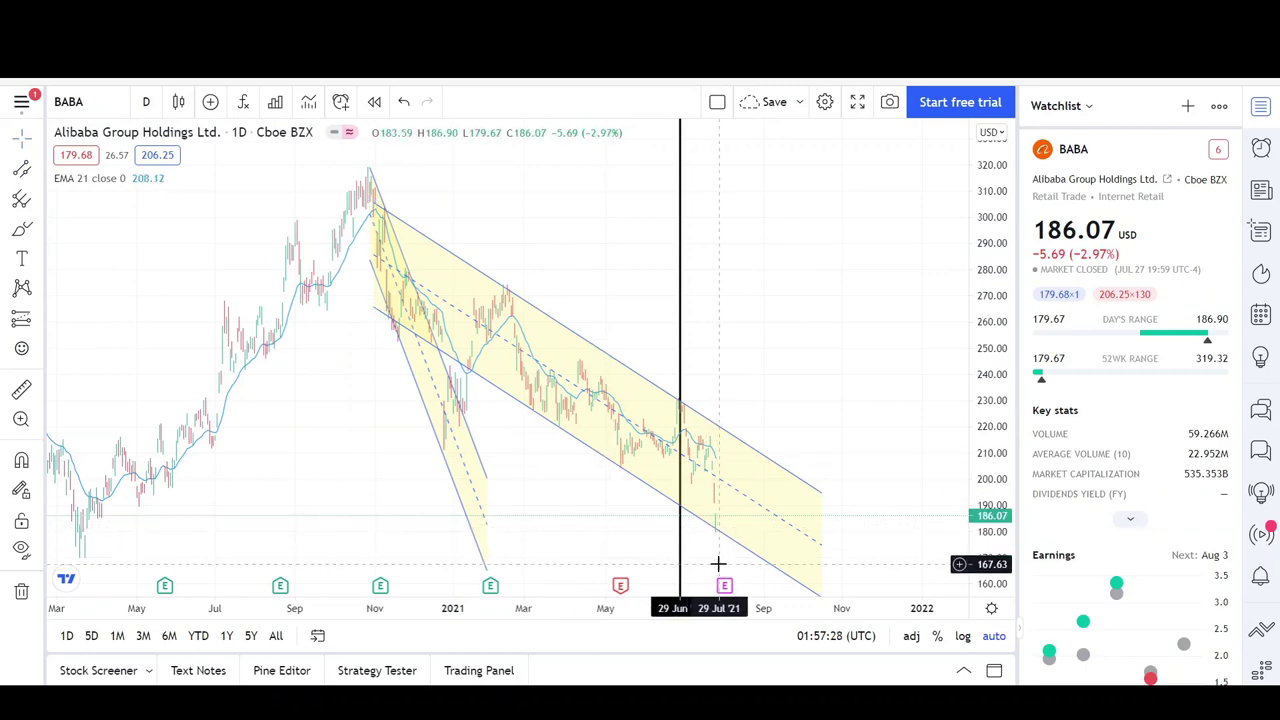
# Lower the broad descending channel's lower line to widen it
pyautogui.moveTo(722, 616); pyautogui.dragTo(597, 620)
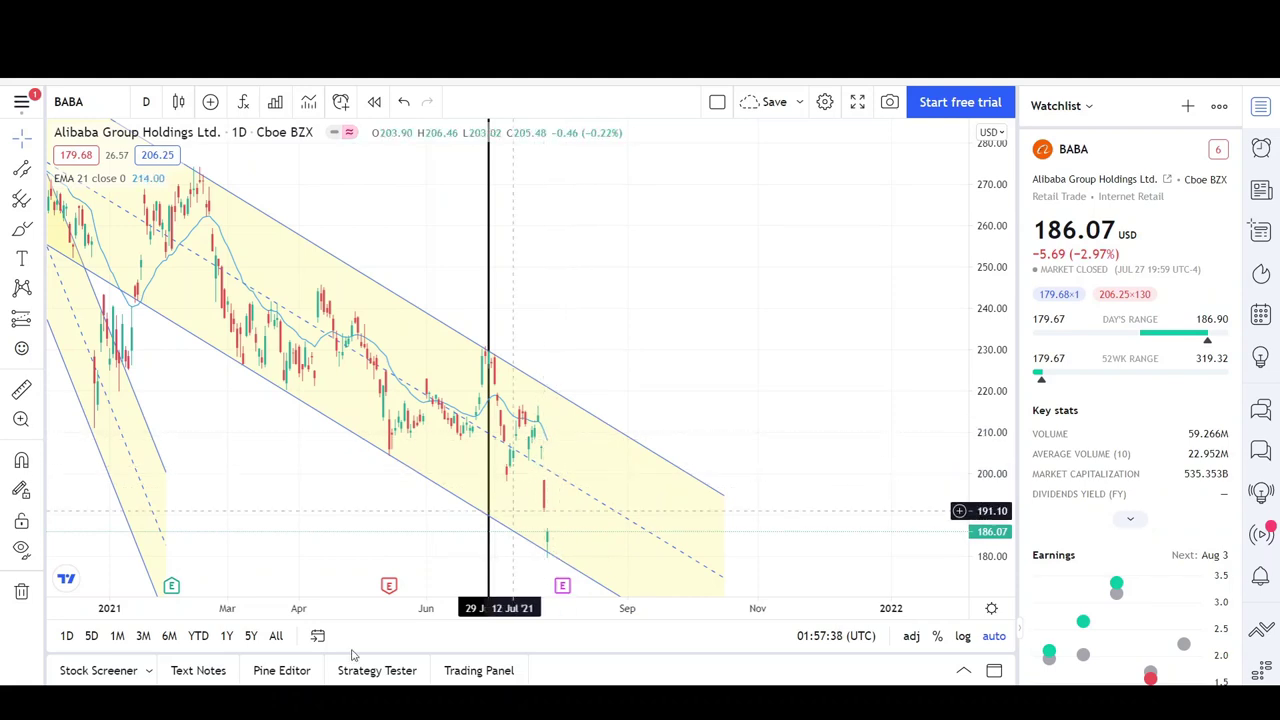
pyautogui.moveTo(371, 483); pyautogui.dragTo(520, 480)
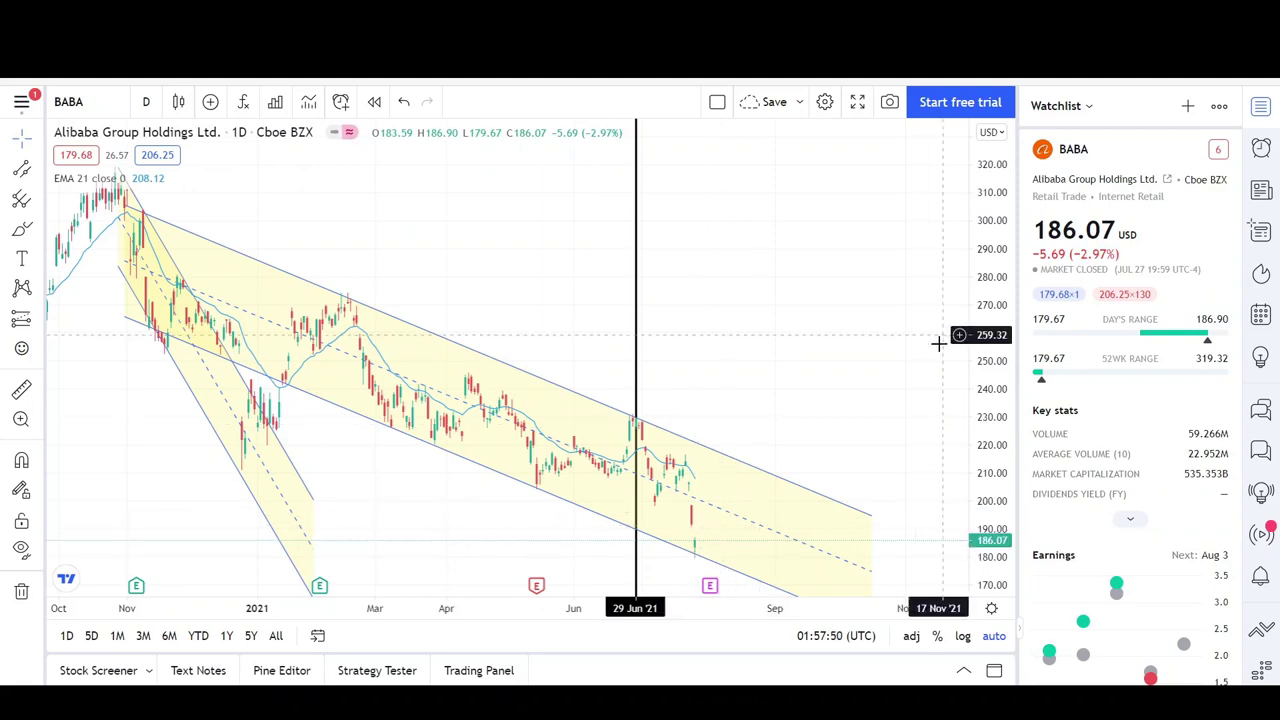
pyautogui.scroll(-4, 874, 403)
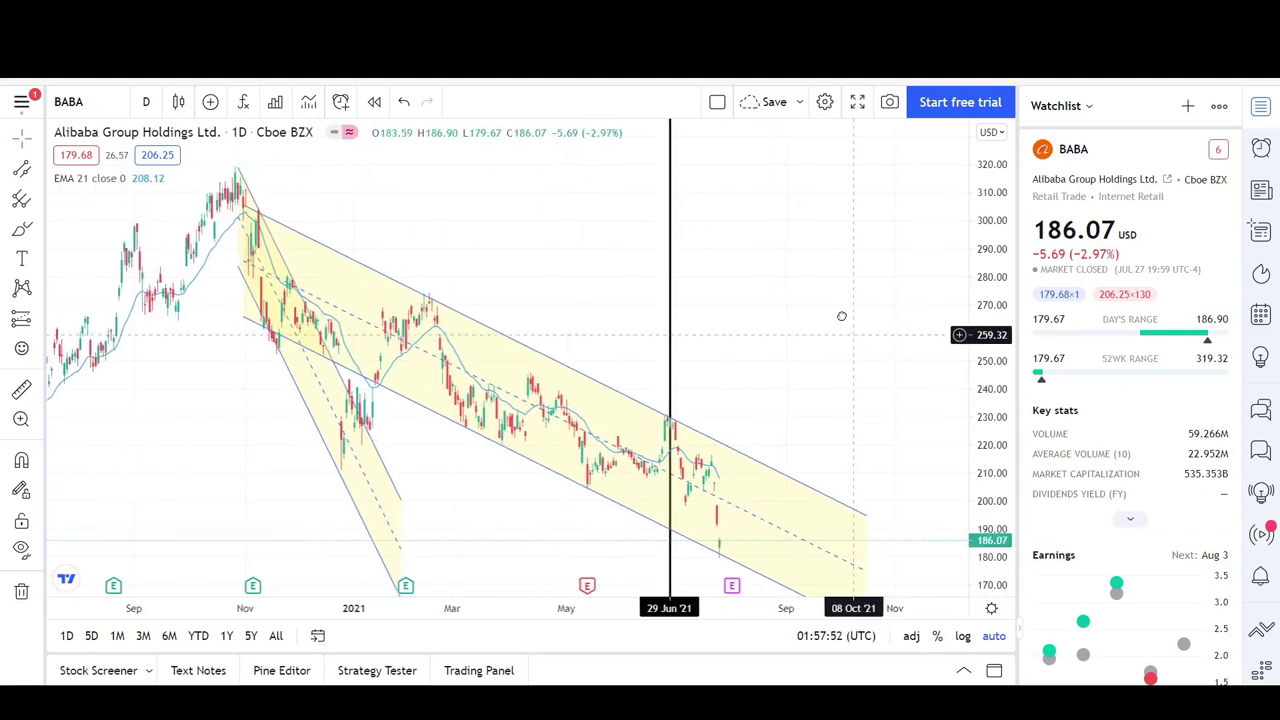
pyautogui.click(542, 471)
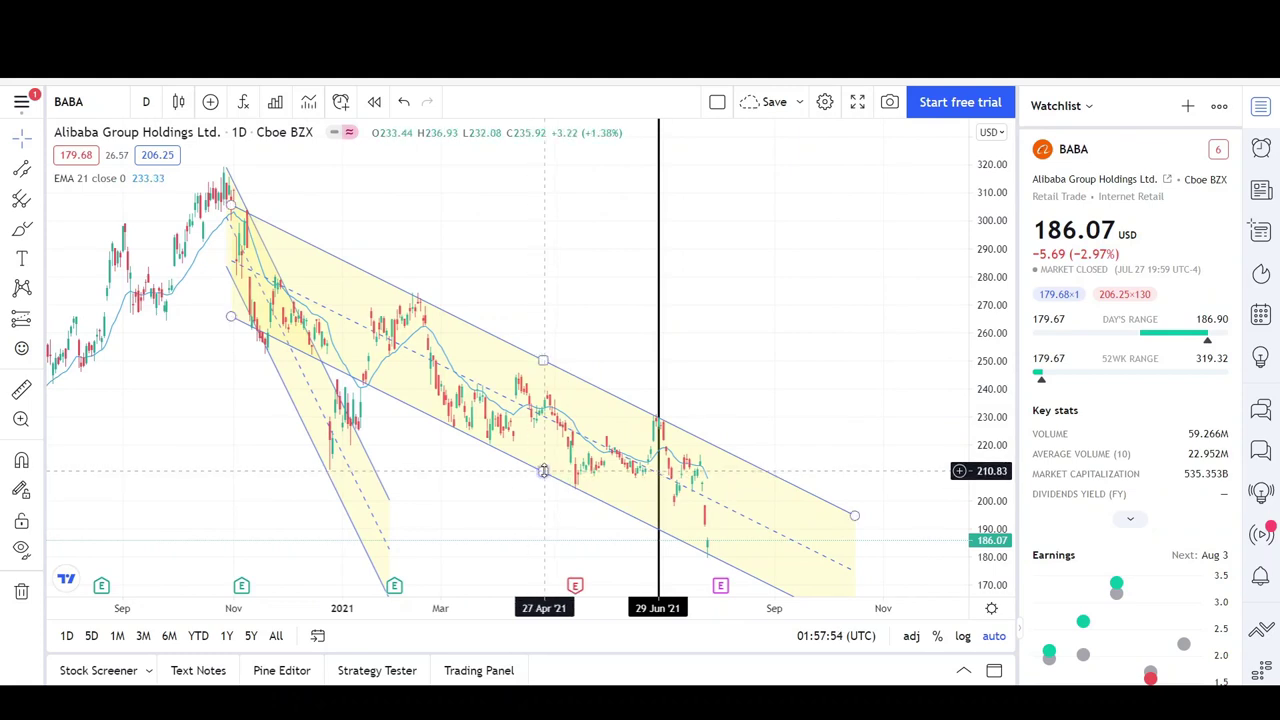
pyautogui.moveTo(543, 471); pyautogui.dragTo(530, 560)
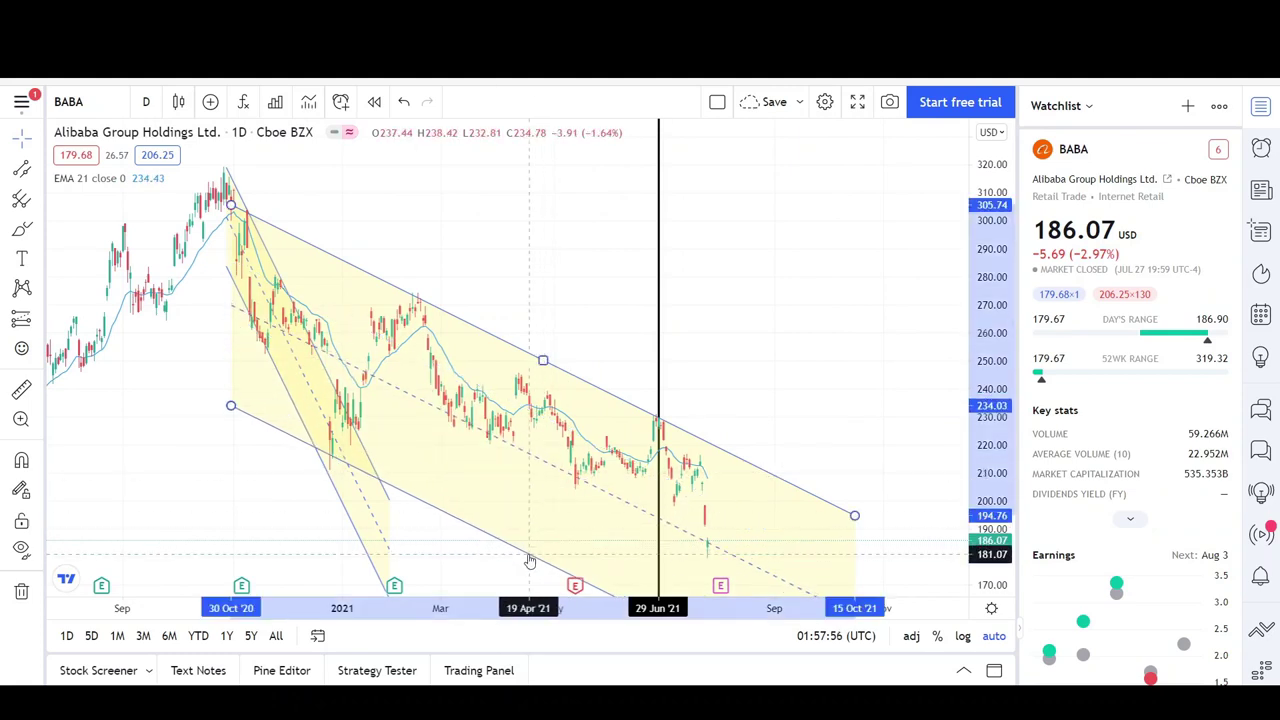
pyautogui.click(760, 354)
# Dismiss the Bitcoin ad and raise the long channel's lower border to narrow it
pyautogui.moveTo(760, 354); pyautogui.dragTo(723, 257)
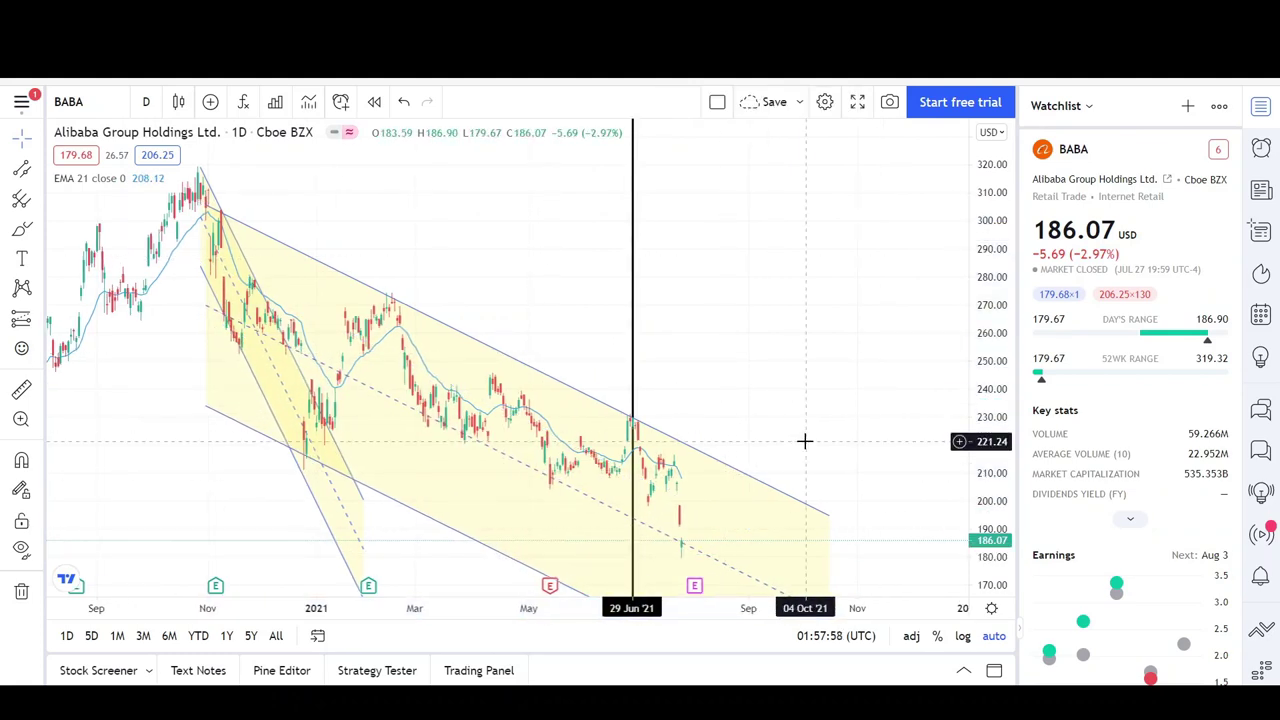
pyautogui.moveTo(805, 441); pyautogui.dragTo(759, 315)
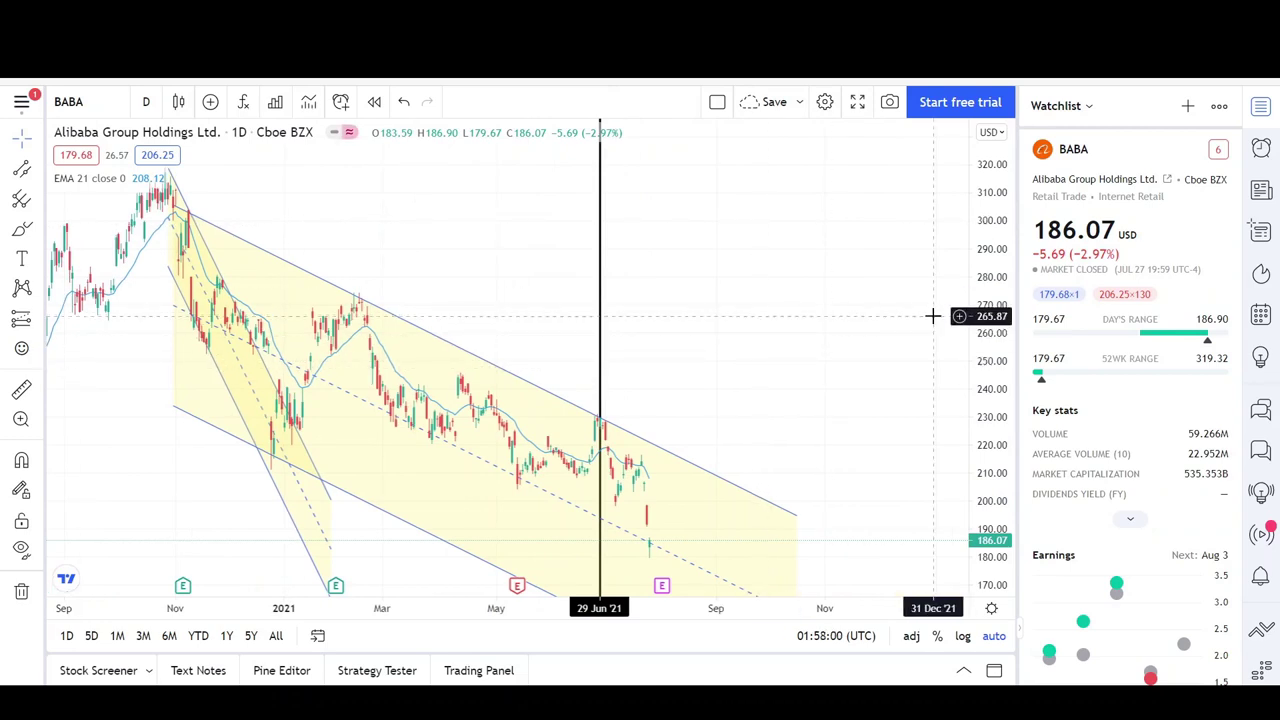
pyautogui.moveTo(990, 320); pyautogui.dragTo(1008, 370)
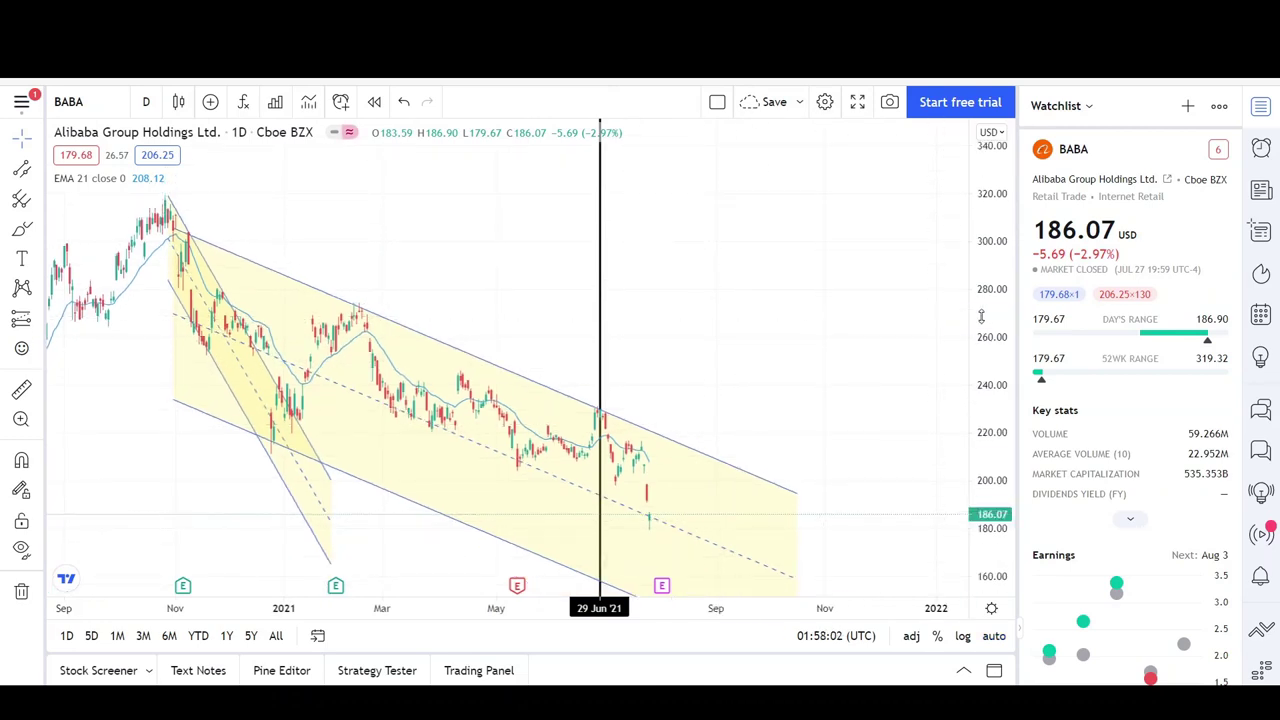
pyautogui.moveTo(985, 317); pyautogui.dragTo(990, 360)
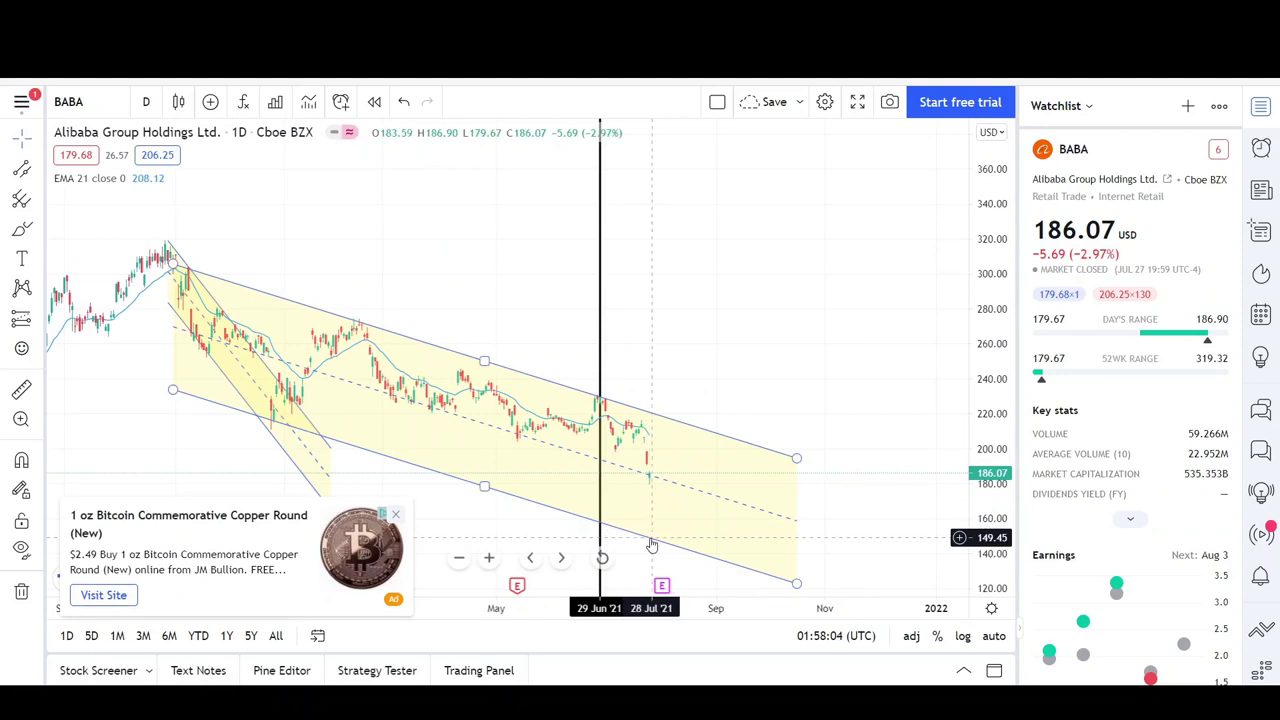
pyautogui.click(395, 517)
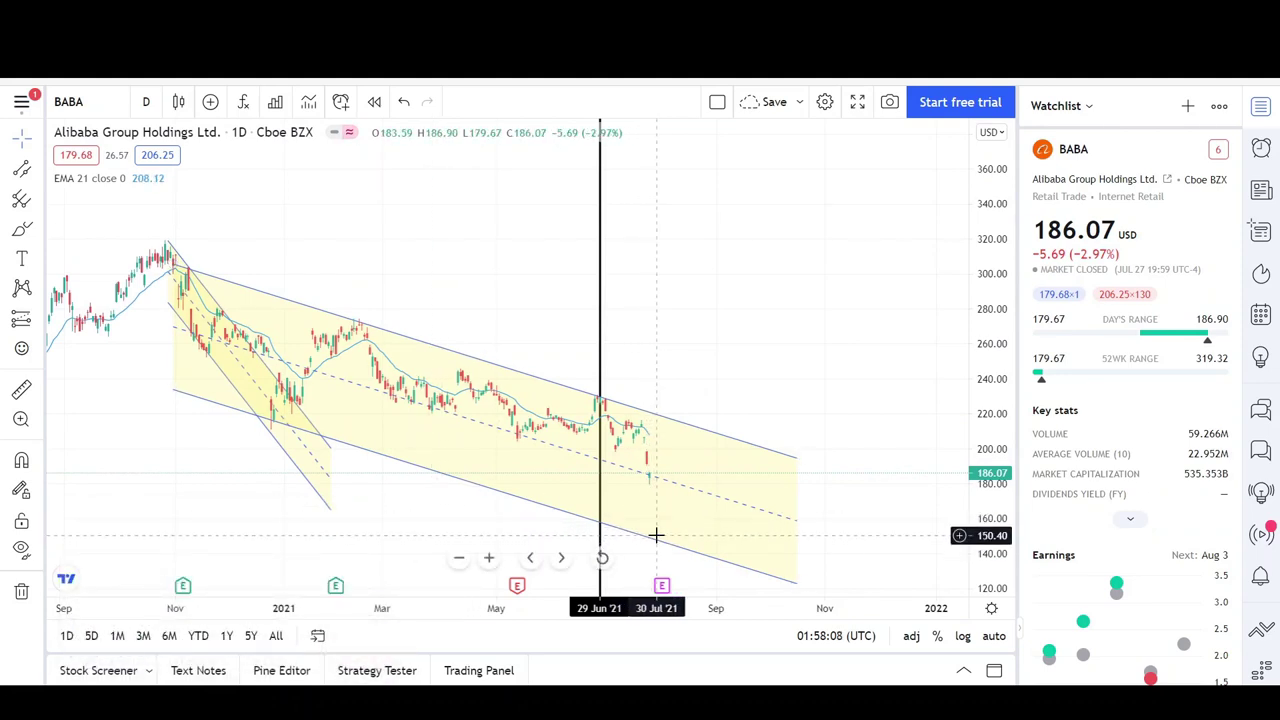
pyautogui.click(430, 470)
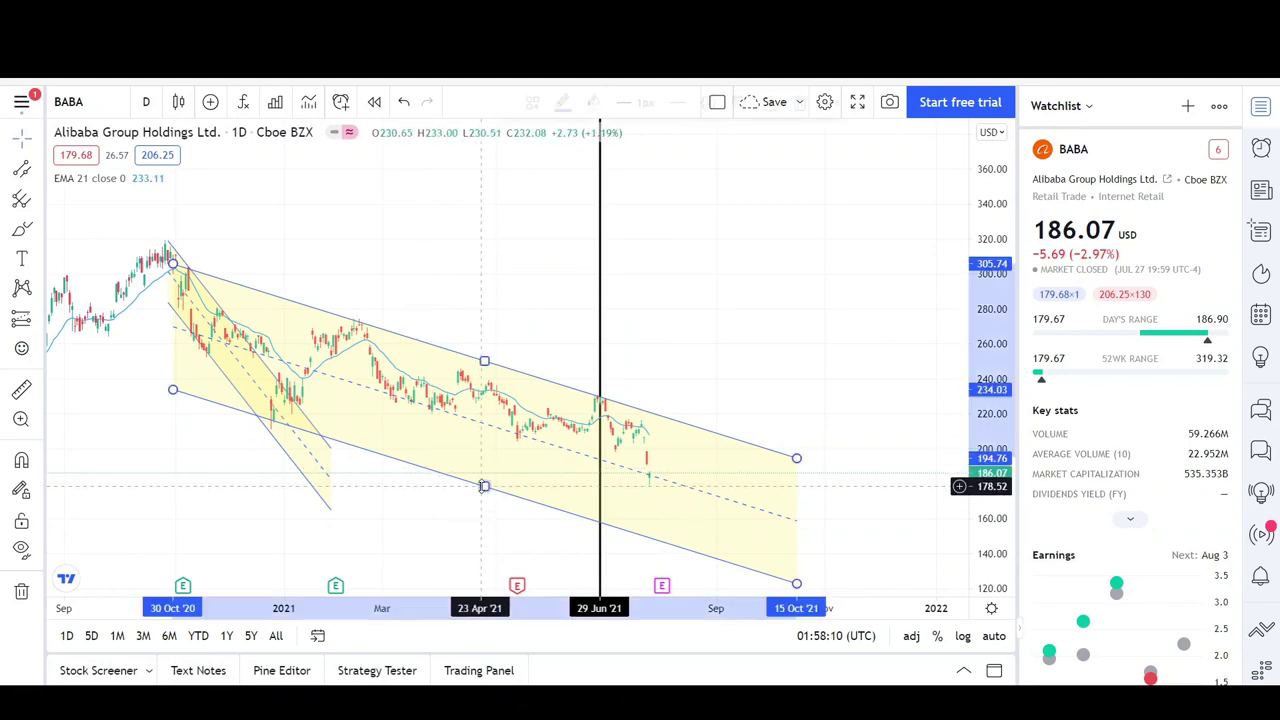
pyautogui.moveTo(484, 486); pyautogui.dragTo(478, 433)
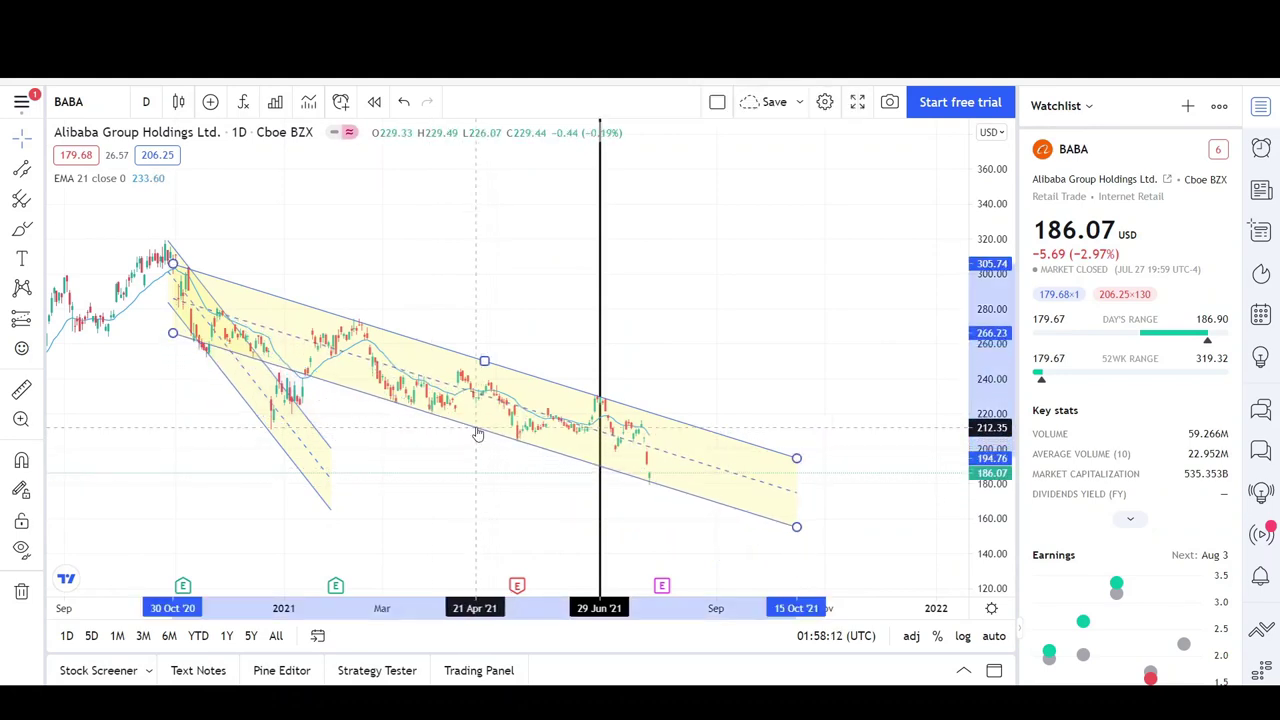
pyautogui.click(658, 445)
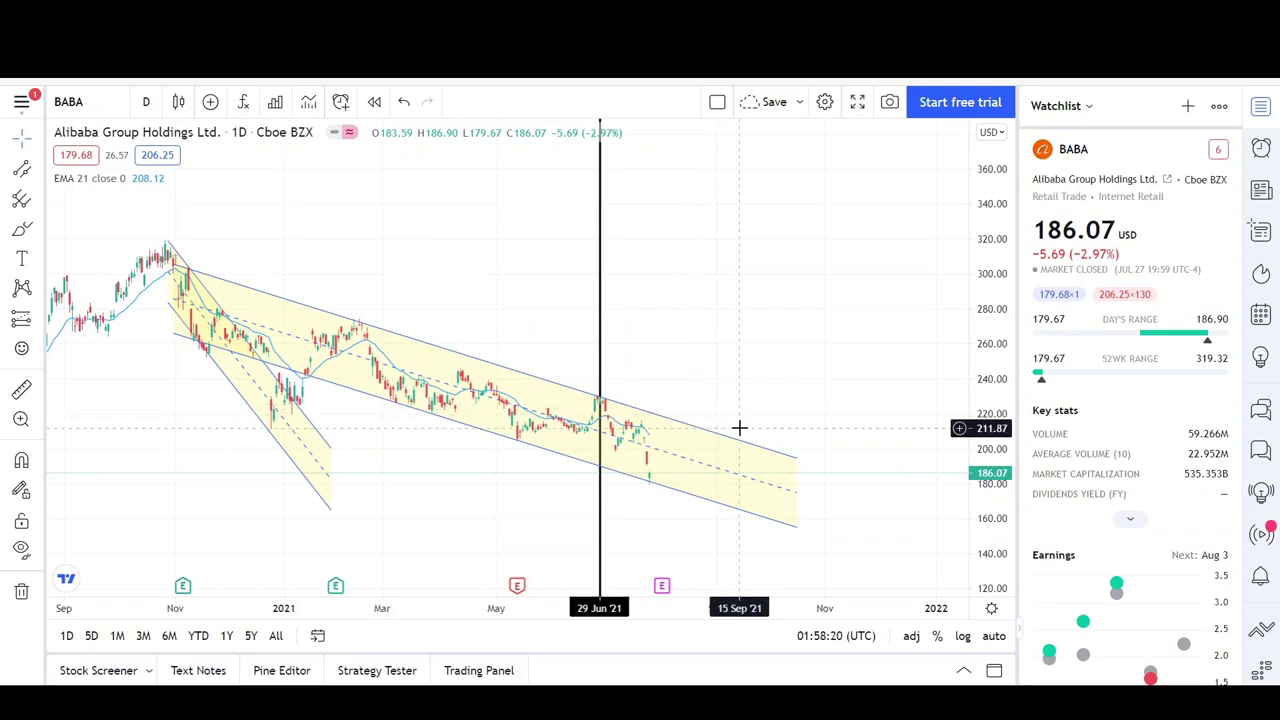
pyautogui.moveTo(443, 611); pyautogui.dragTo(390, 611)
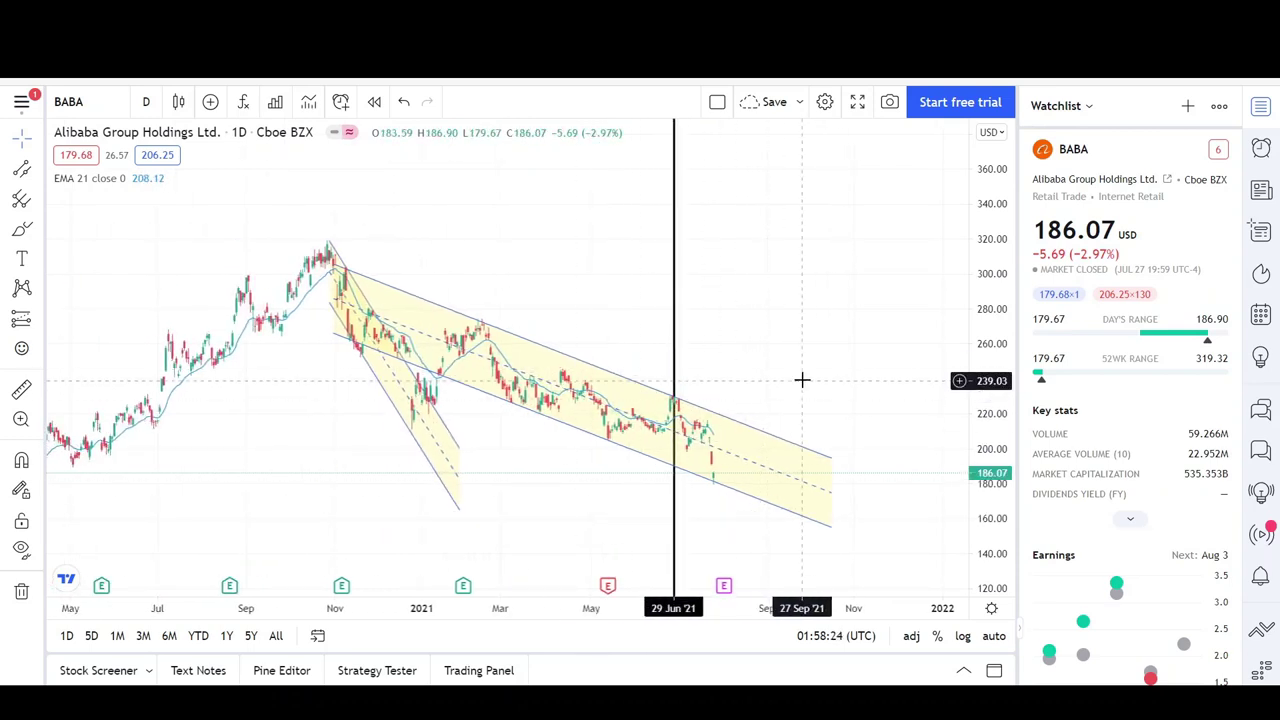
# Draw a black downward arrow from the February 2021 high toward about 165
pyautogui.click(37, 173)
pyautogui.click(118, 434)
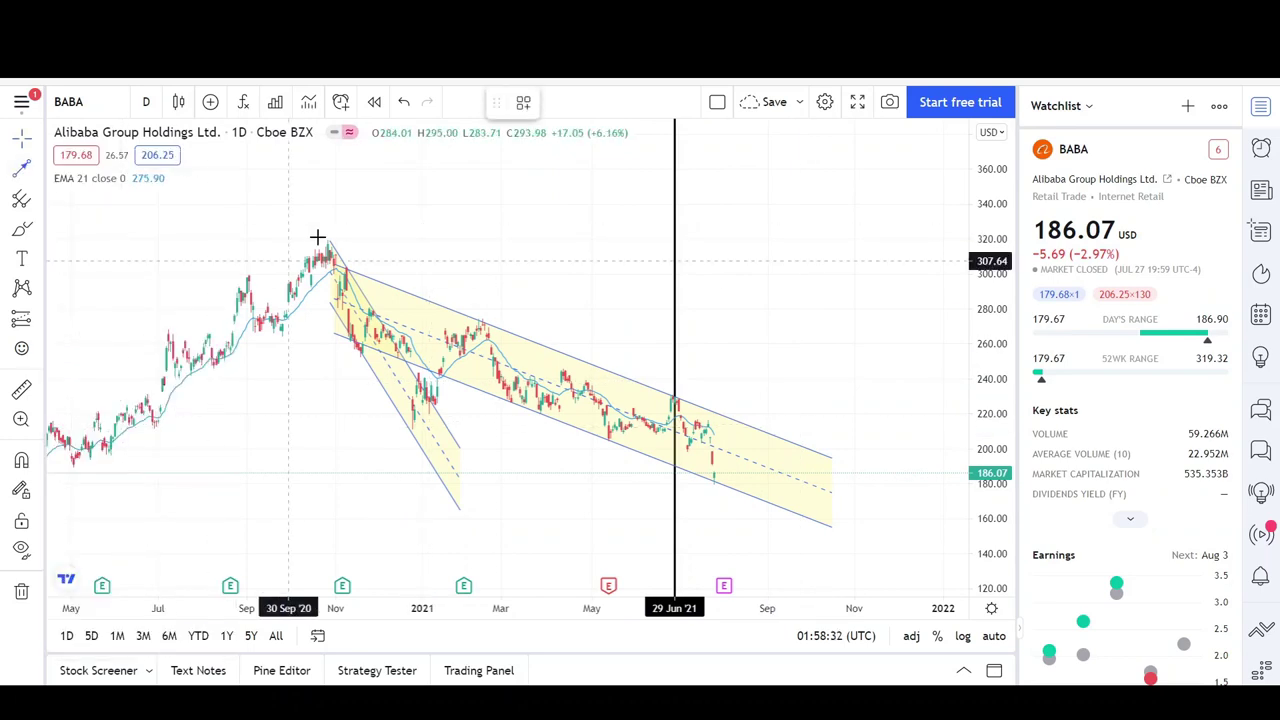
pyautogui.click(329, 242)
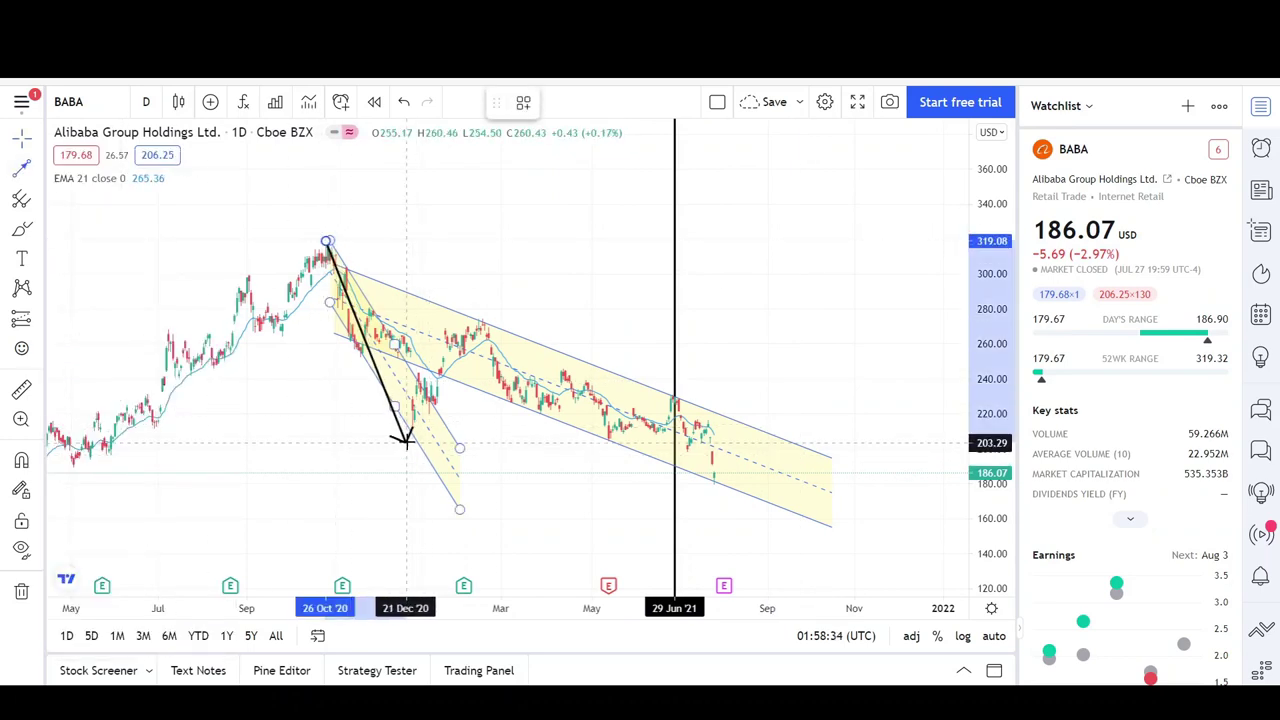
pyautogui.click(412, 430)
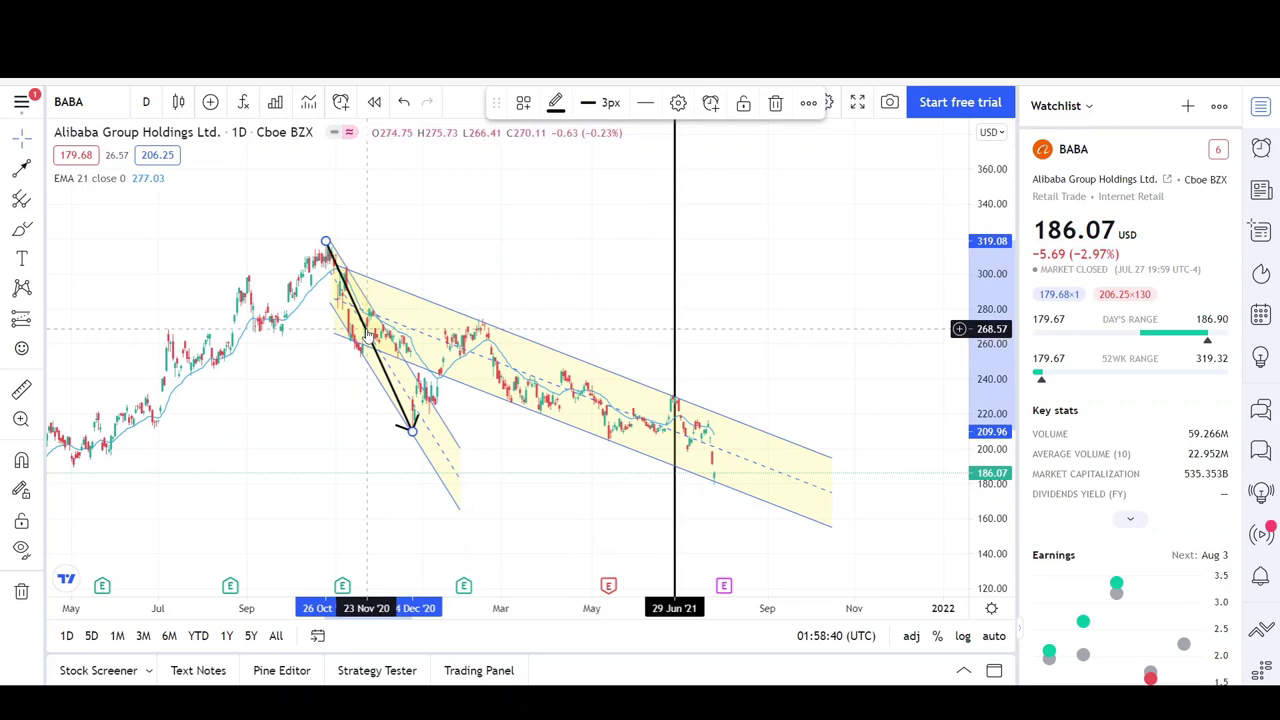
pyautogui.moveTo(367, 335)
pyautogui.mouseDown()
pyautogui.moveTo(404, 385)
pyautogui.moveTo(519, 407)
pyautogui.mouseUp()
pyautogui.click(503, 491)
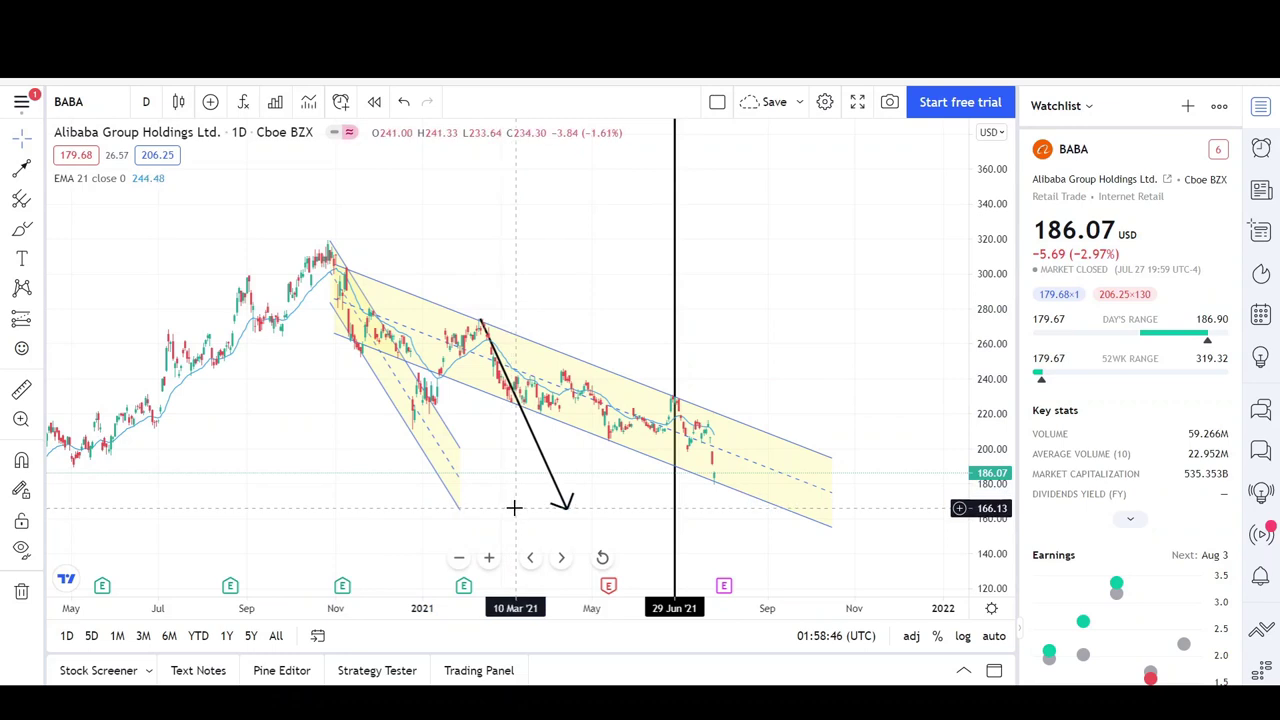
pyautogui.click(40, 168)
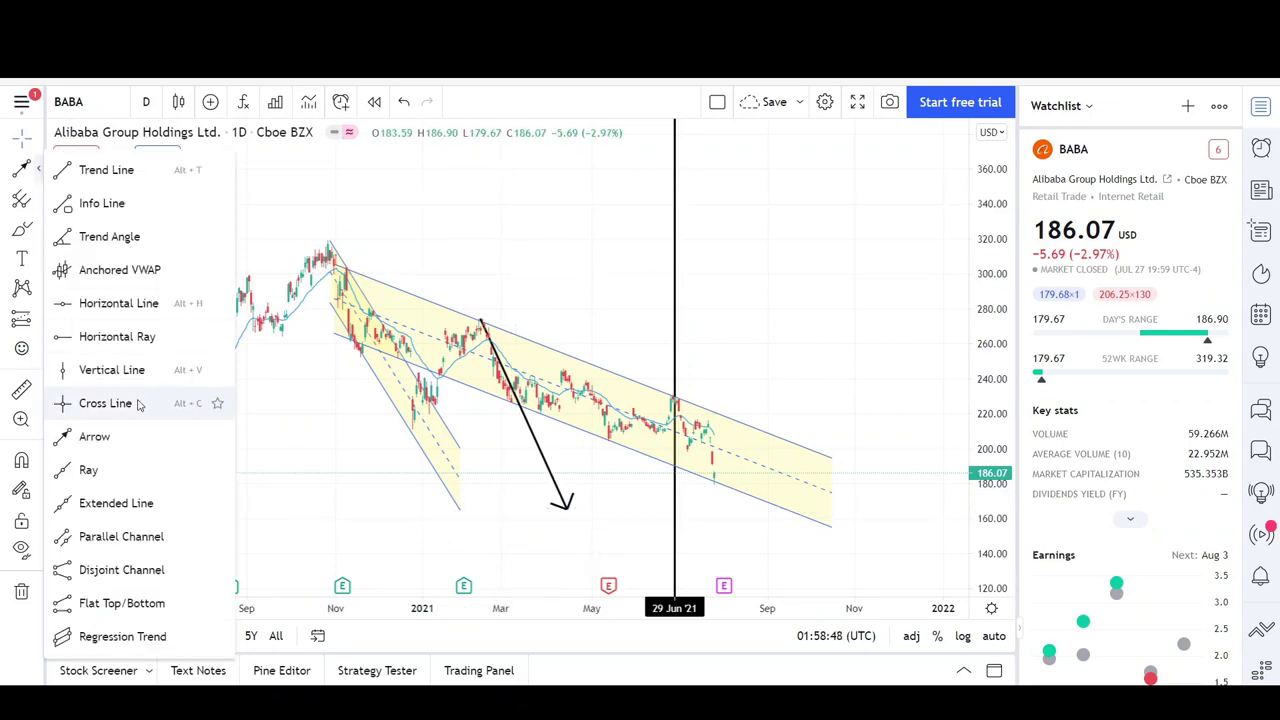
# Place a horizontal support line at 166.13, level with the arrow's tip
pyautogui.click(113, 303)
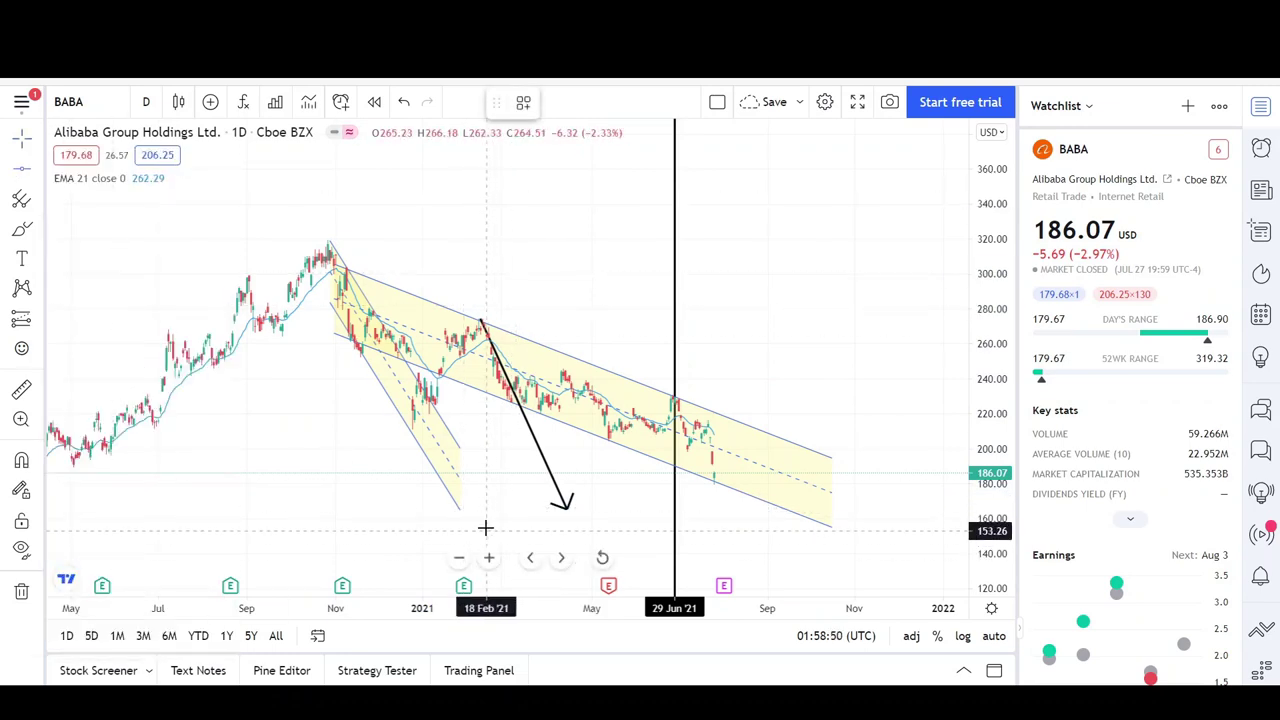
pyautogui.click(507, 510)
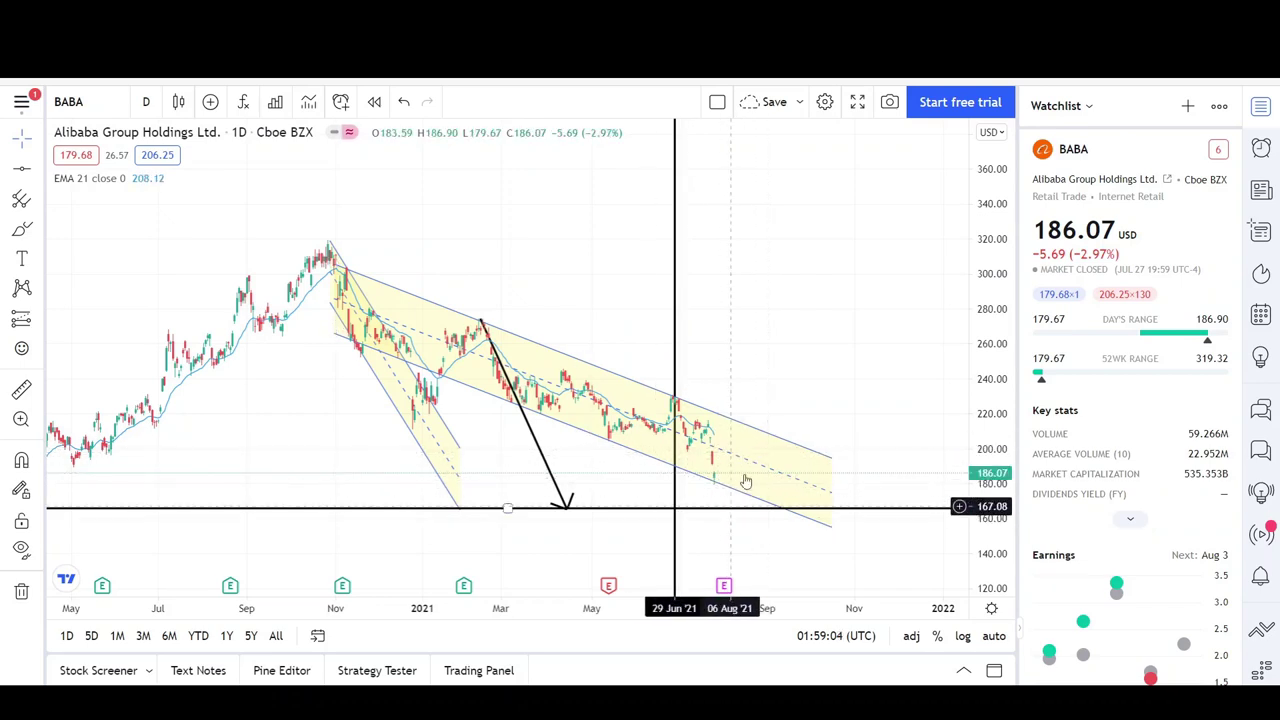
pyautogui.click(762, 468)
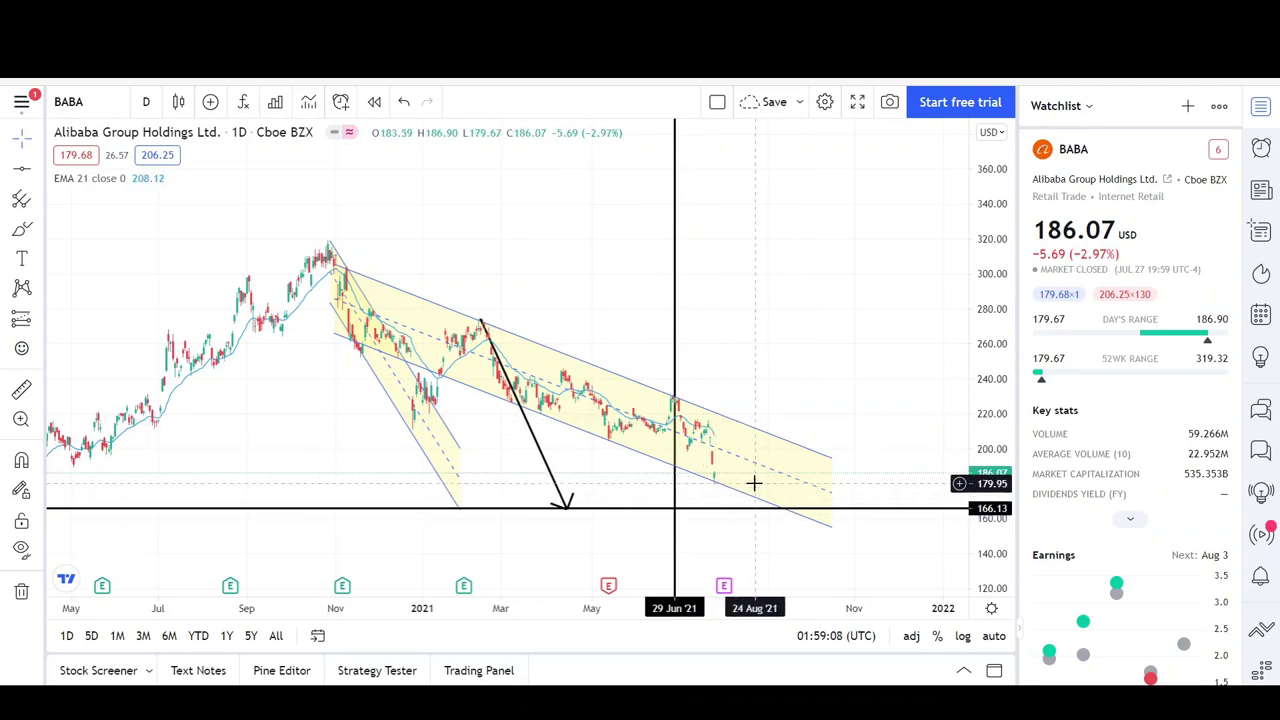
pyautogui.moveTo(722, 608); pyautogui.dragTo(514, 509)
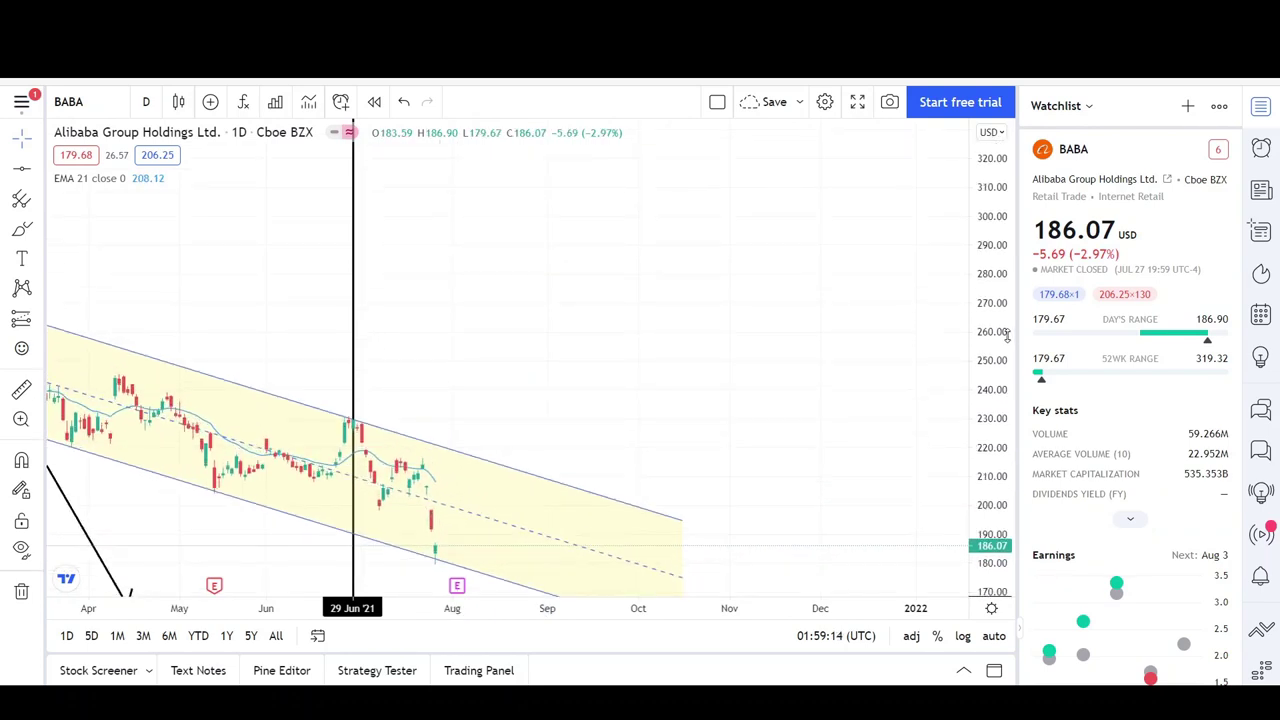
# Draw a short downward arrow from the late-July 2021 high to the channel's lower border near 182
pyautogui.moveTo(686, 374); pyautogui.dragTo(810, 285)
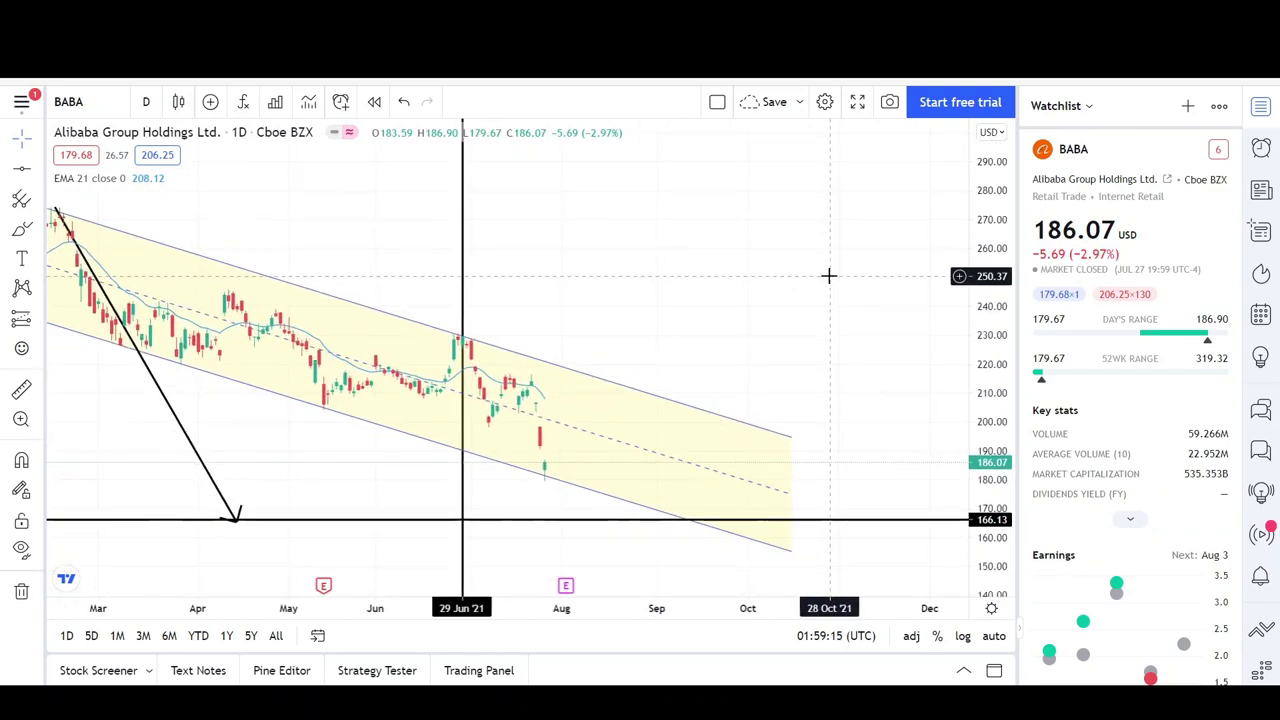
pyautogui.click(37, 174)
pyautogui.click(118, 430)
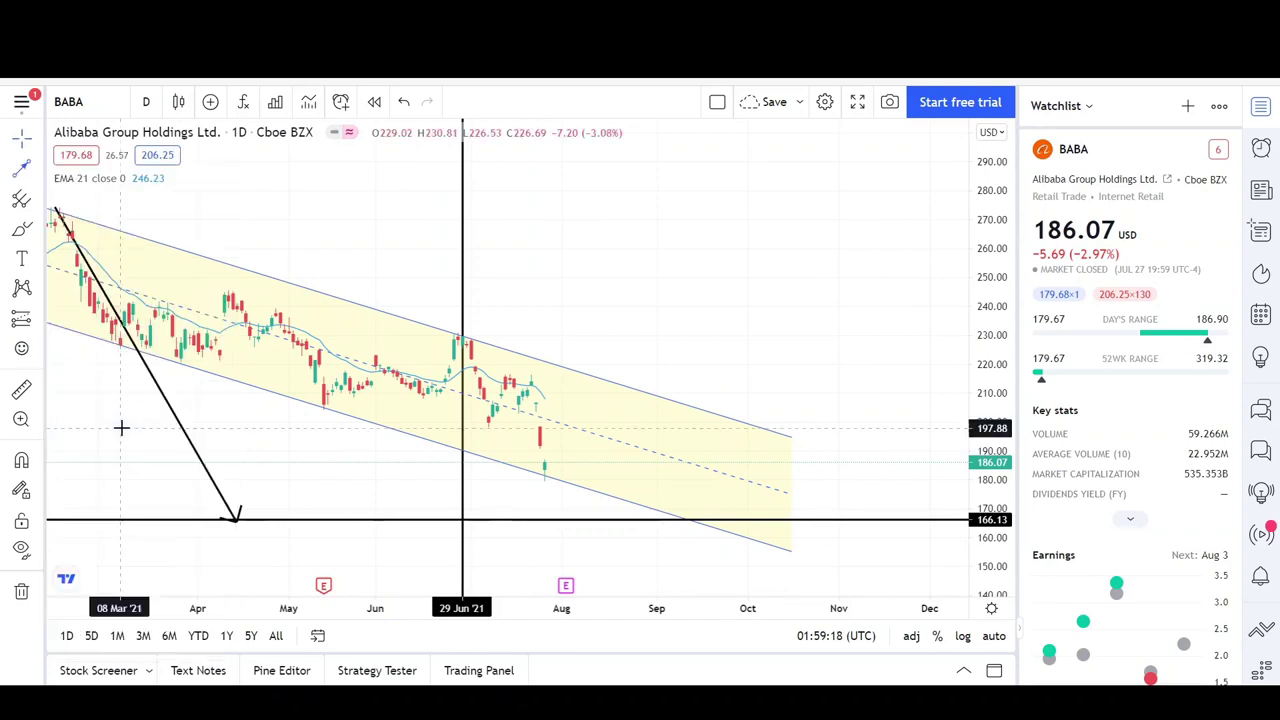
pyautogui.moveTo(480, 392); pyautogui.dragTo(488, 428)
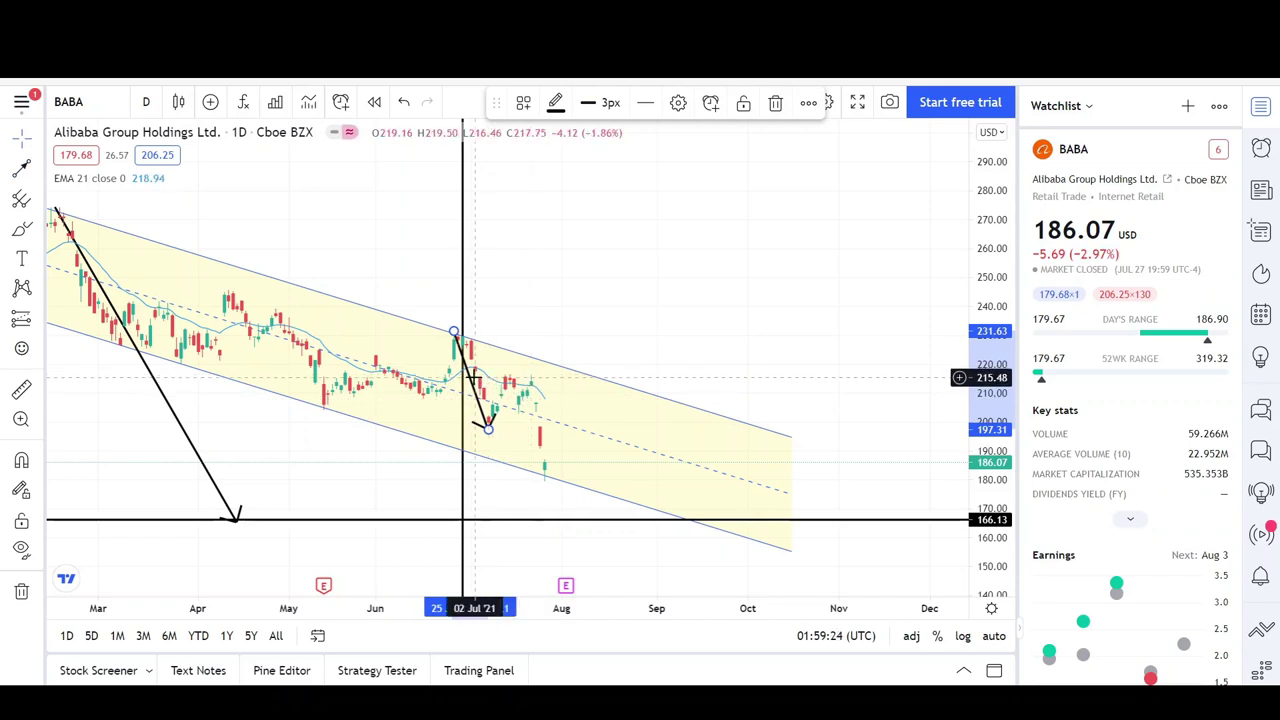
pyautogui.moveTo(475, 385); pyautogui.dragTo(552, 430)
pyautogui.click(410, 471)
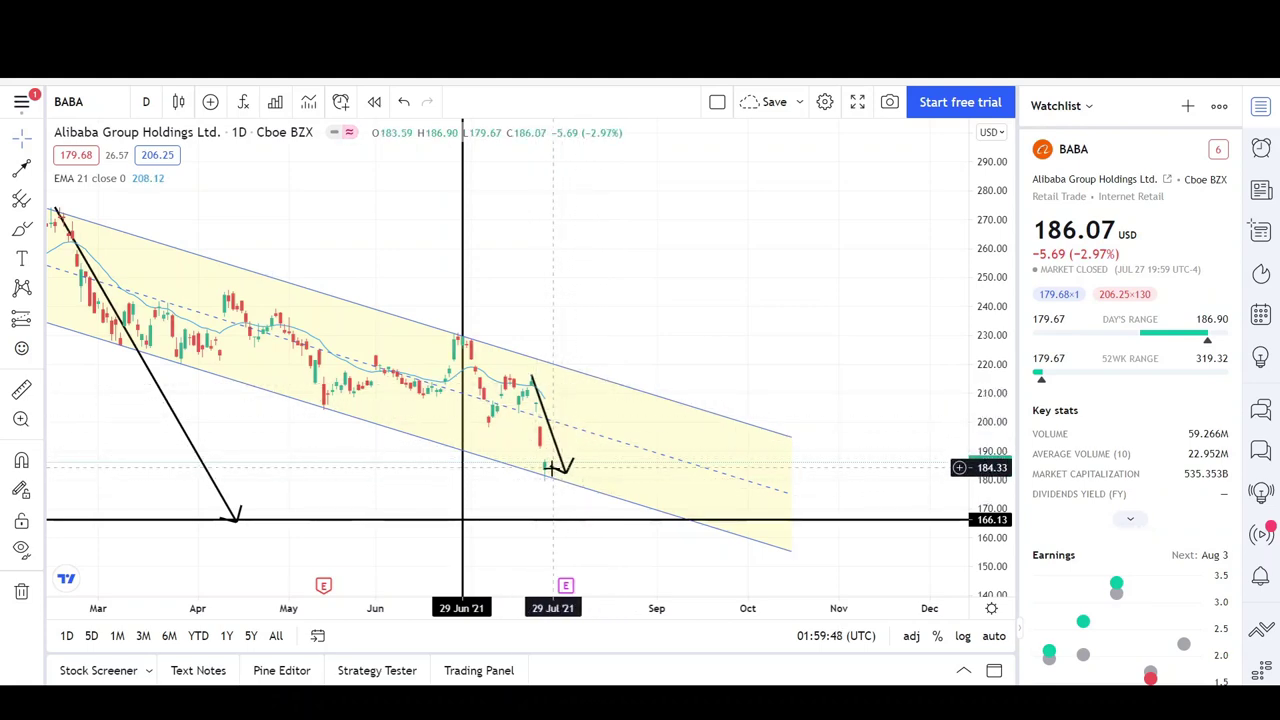
pyautogui.scroll(-3, 585, 524)
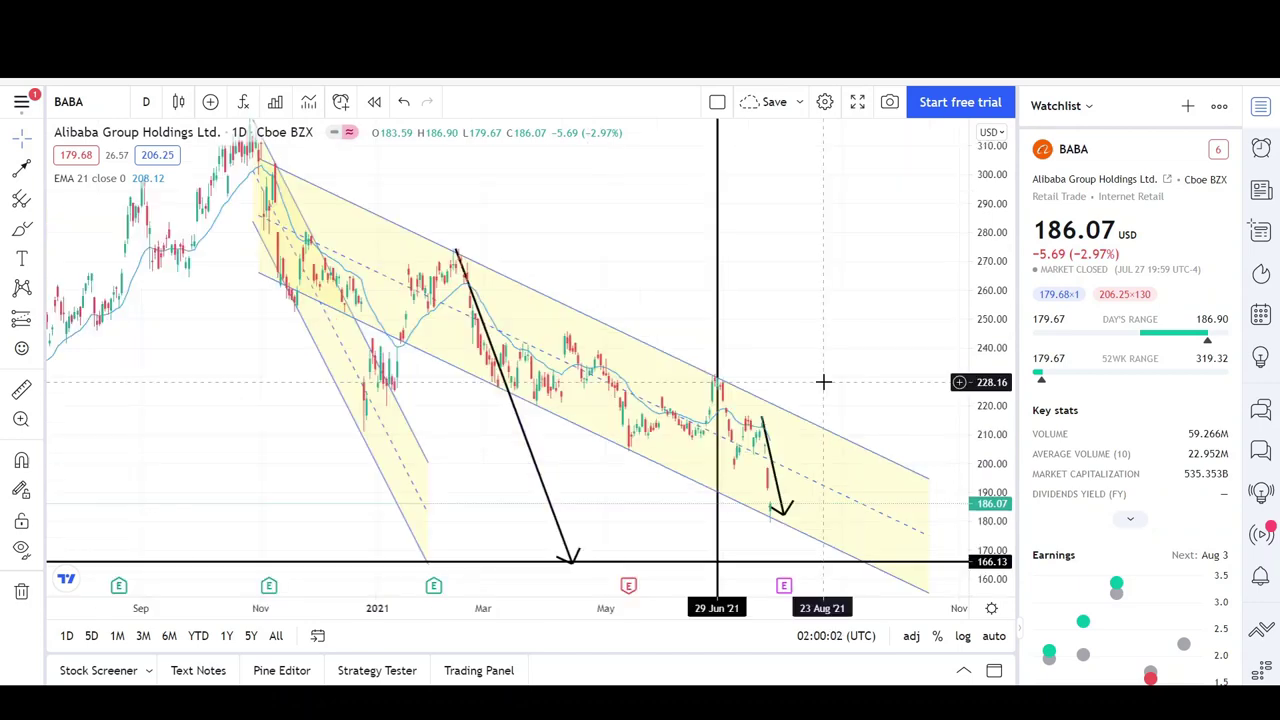
pyautogui.moveTo(908, 323); pyautogui.dragTo(774, 329)
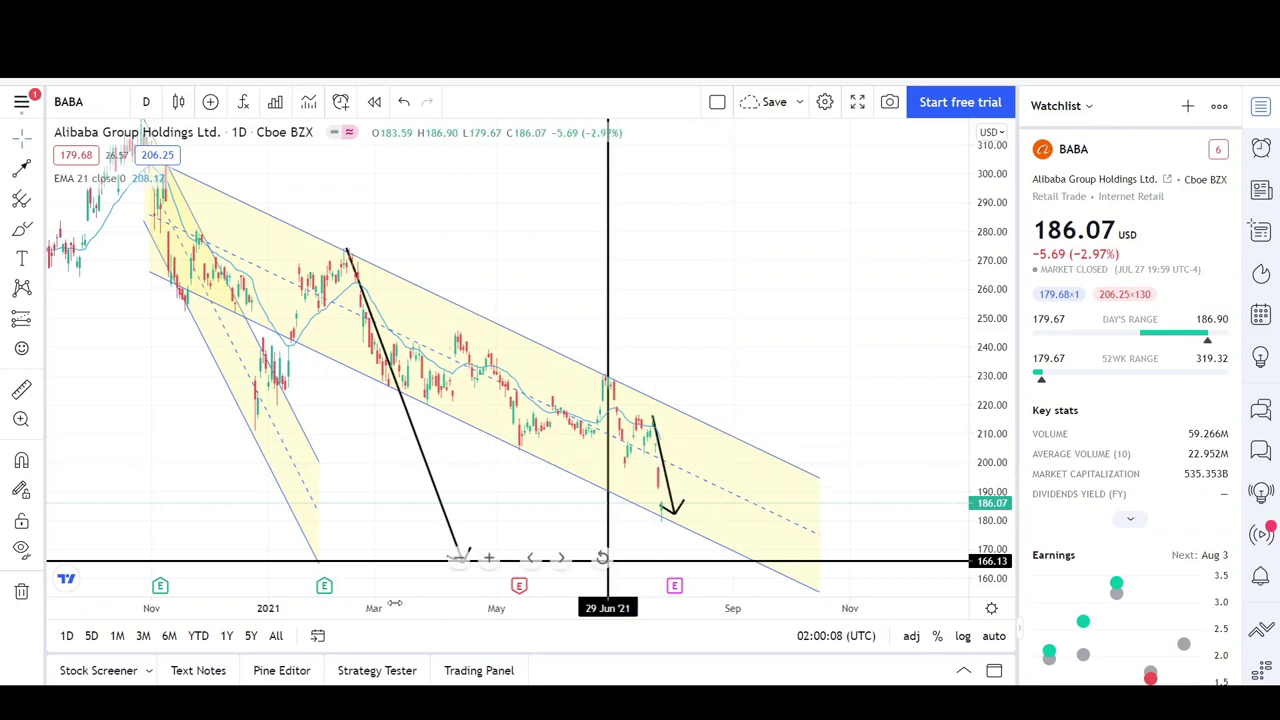
pyautogui.moveTo(395, 603); pyautogui.dragTo(425, 605)
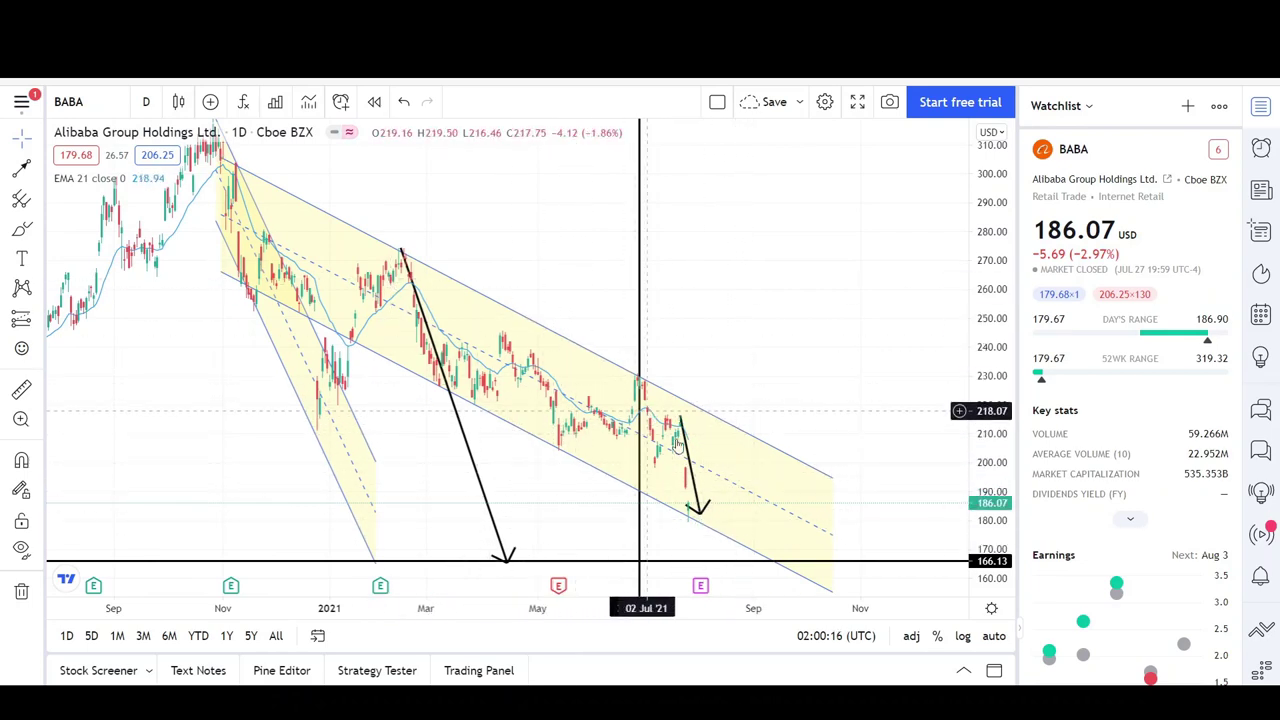
pyautogui.moveTo(557, 556)
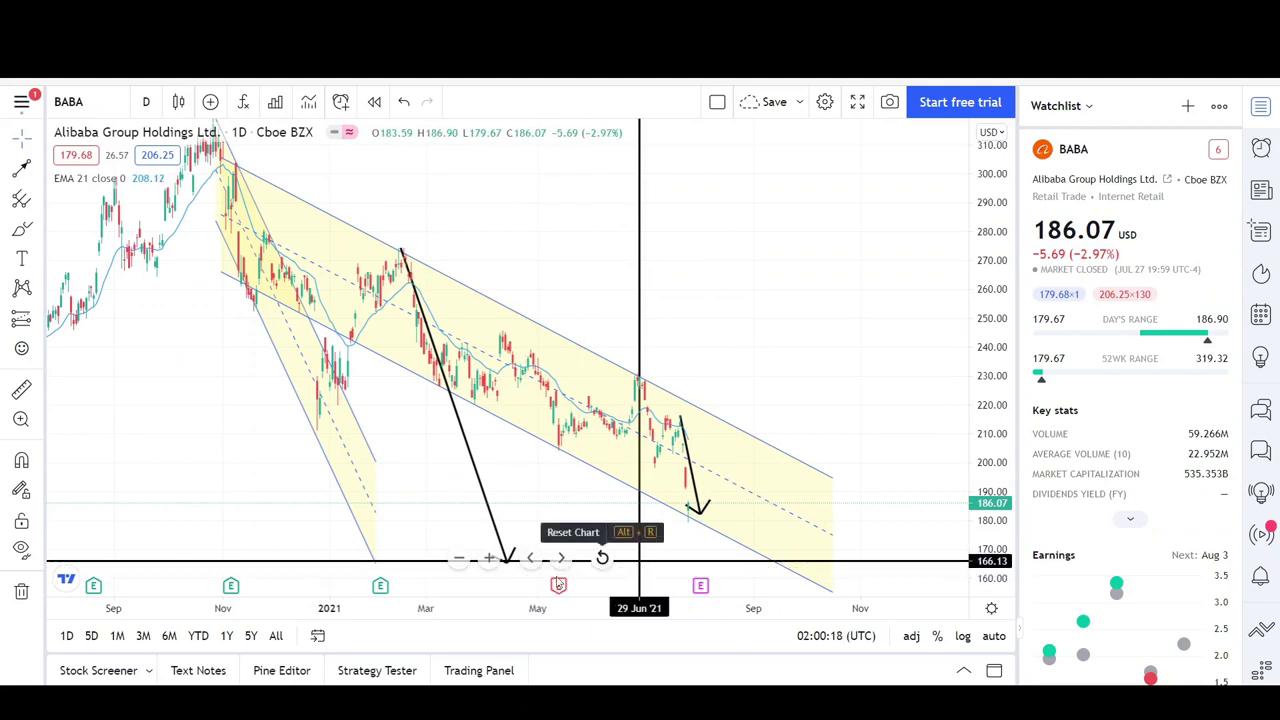
pyautogui.moveTo(490, 607); pyautogui.dragTo(468, 607)
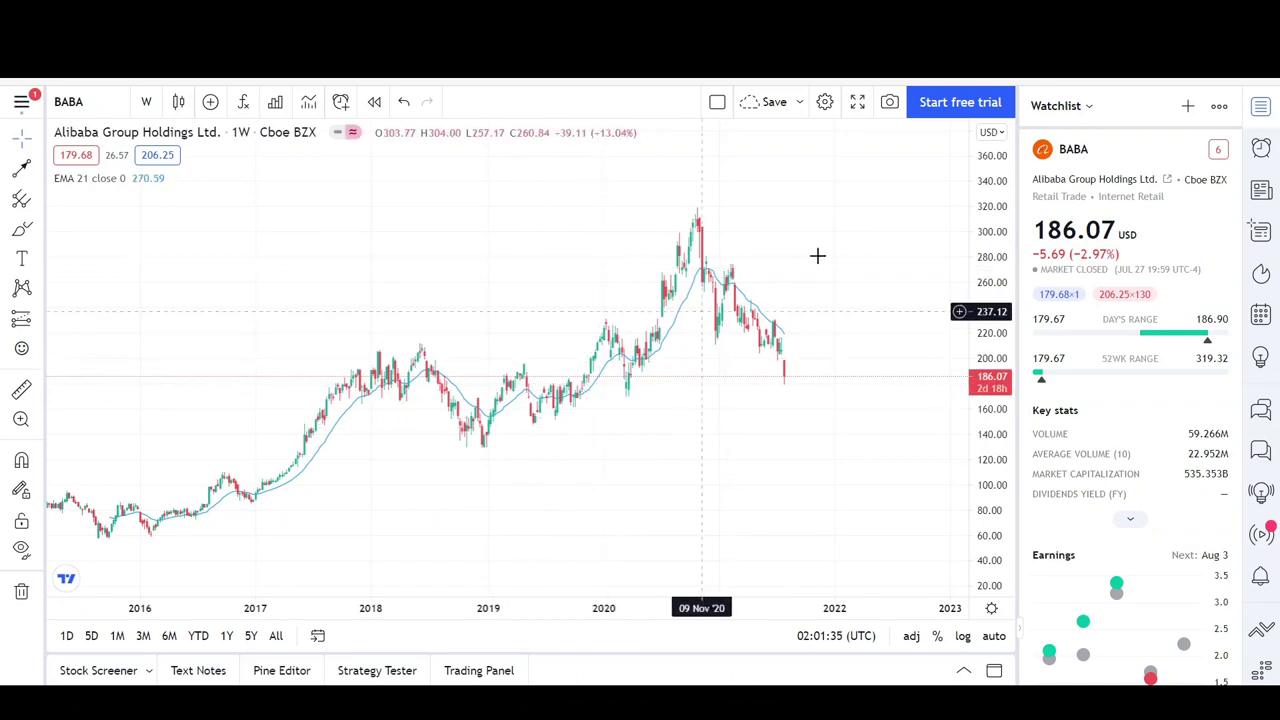
# Scroll the weekly BABA chart sideways to look over its 2016–2021 price history
pyautogui.hscroll(2, 640, 390)
pyautogui.hscroll(-1, 240, 507)
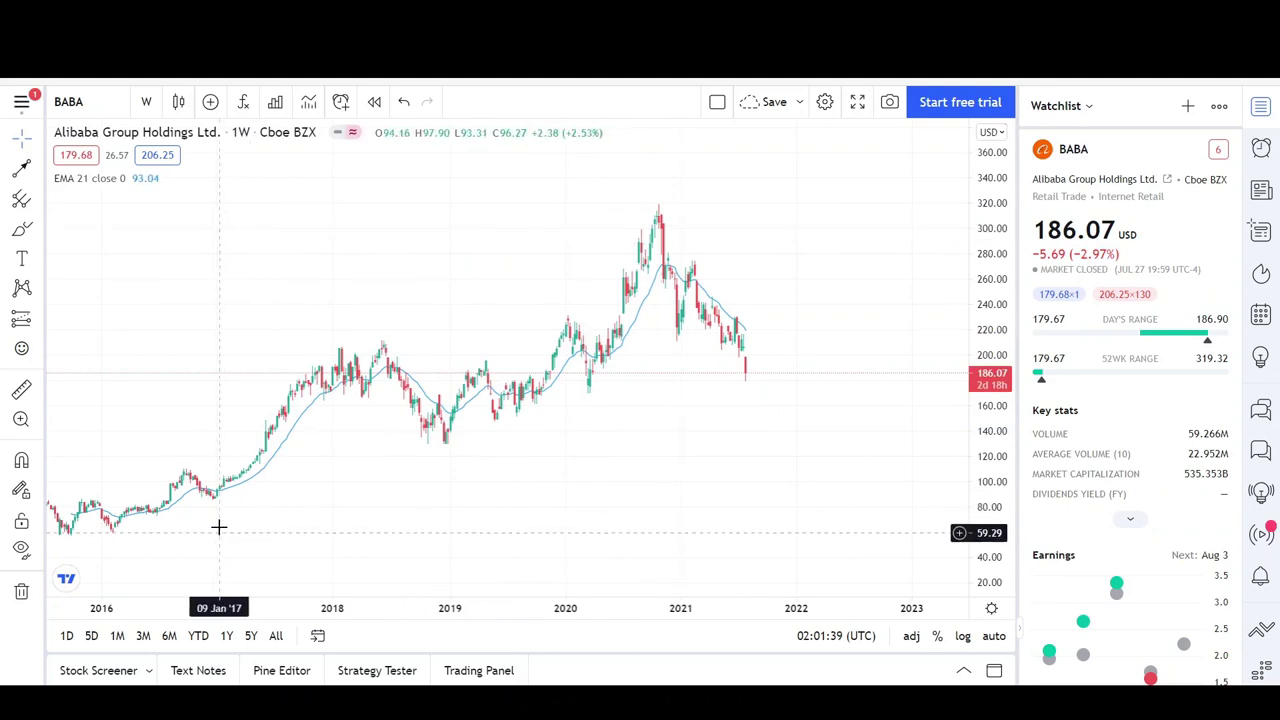
# Draw an ascending parallel channel from the Feb 2016 low to Aug 2022, widened to the 2018 highs
pyautogui.click(40, 172)
pyautogui.click(120, 537)
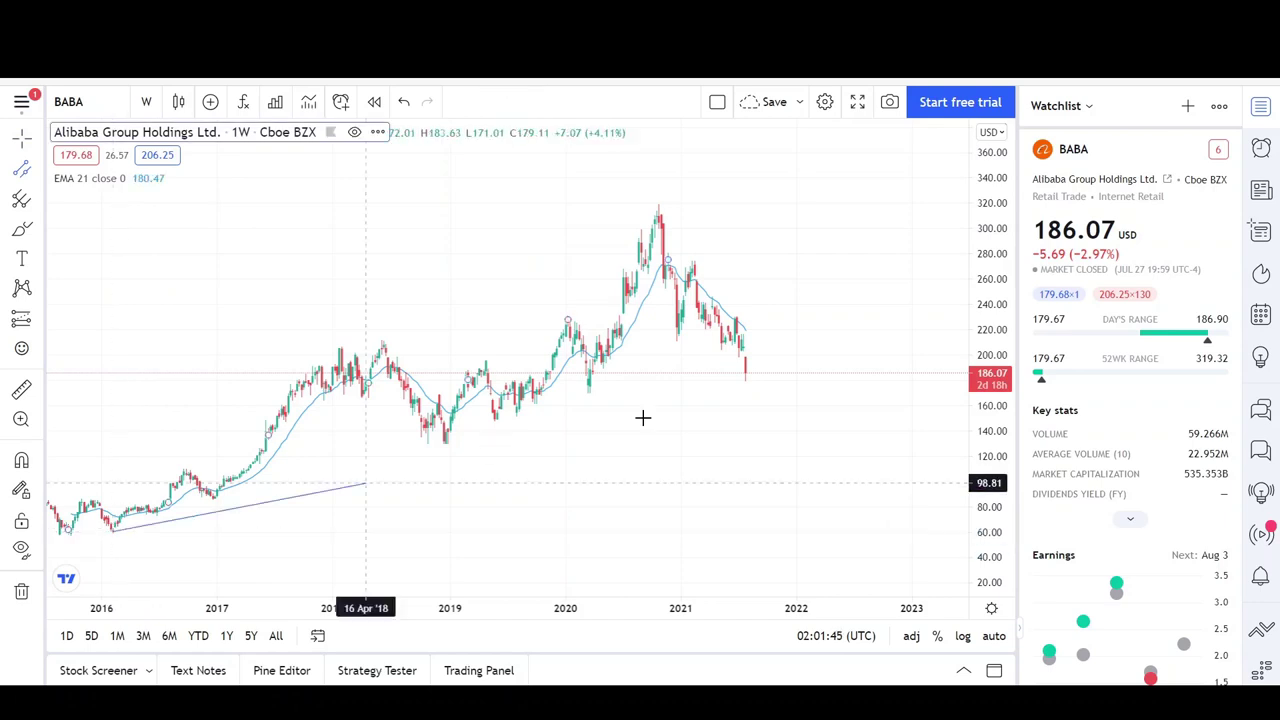
pyautogui.click(869, 314)
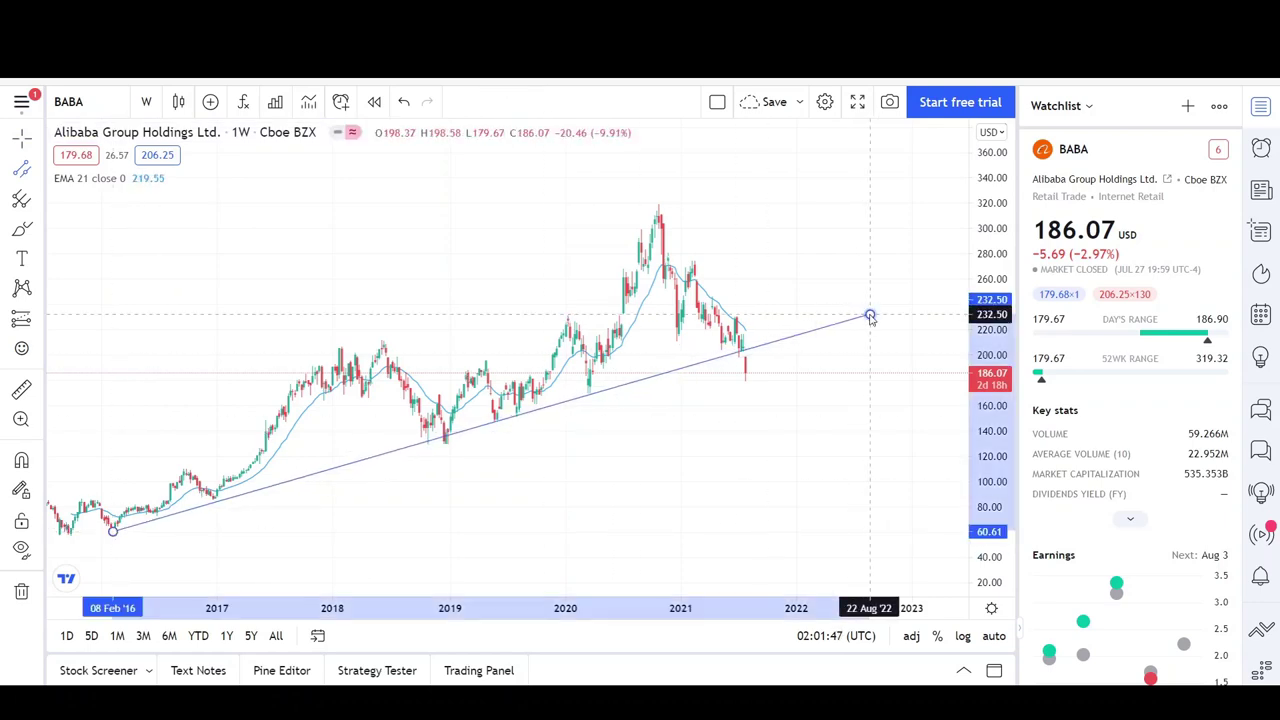
pyautogui.click(372, 346)
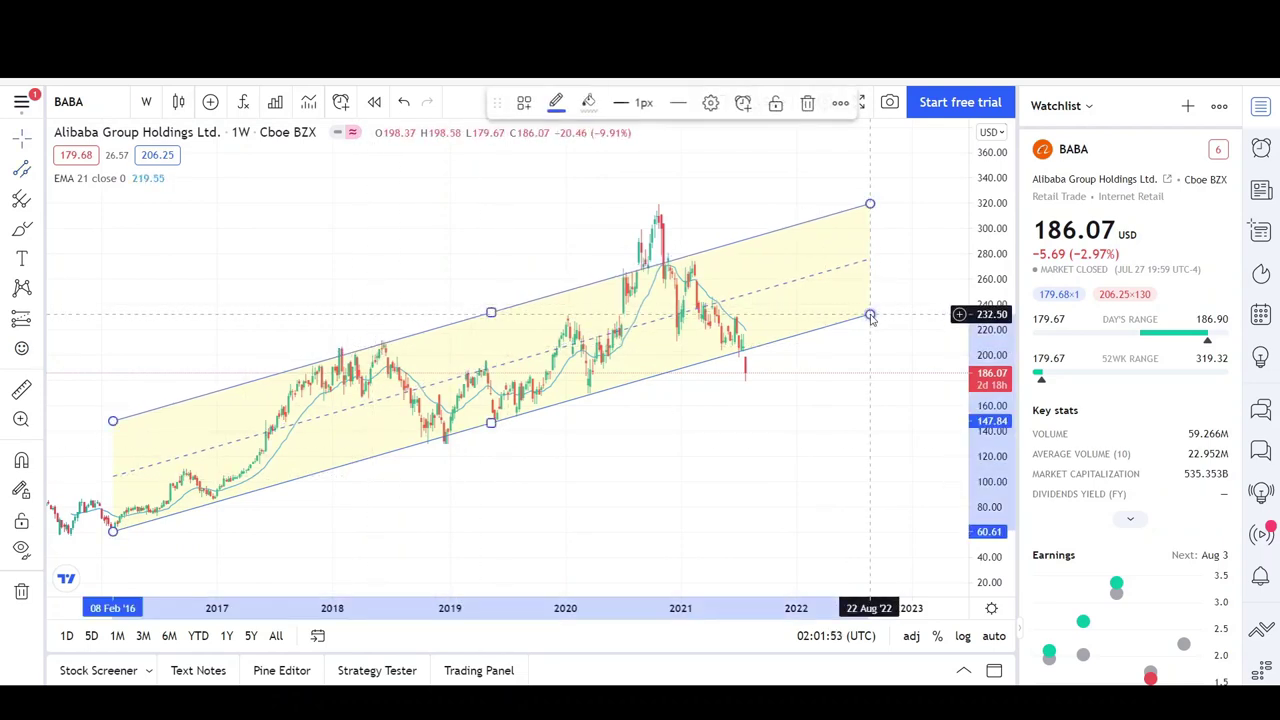
pyautogui.moveTo(870, 315); pyautogui.dragTo(869, 318)
pyautogui.click(854, 400)
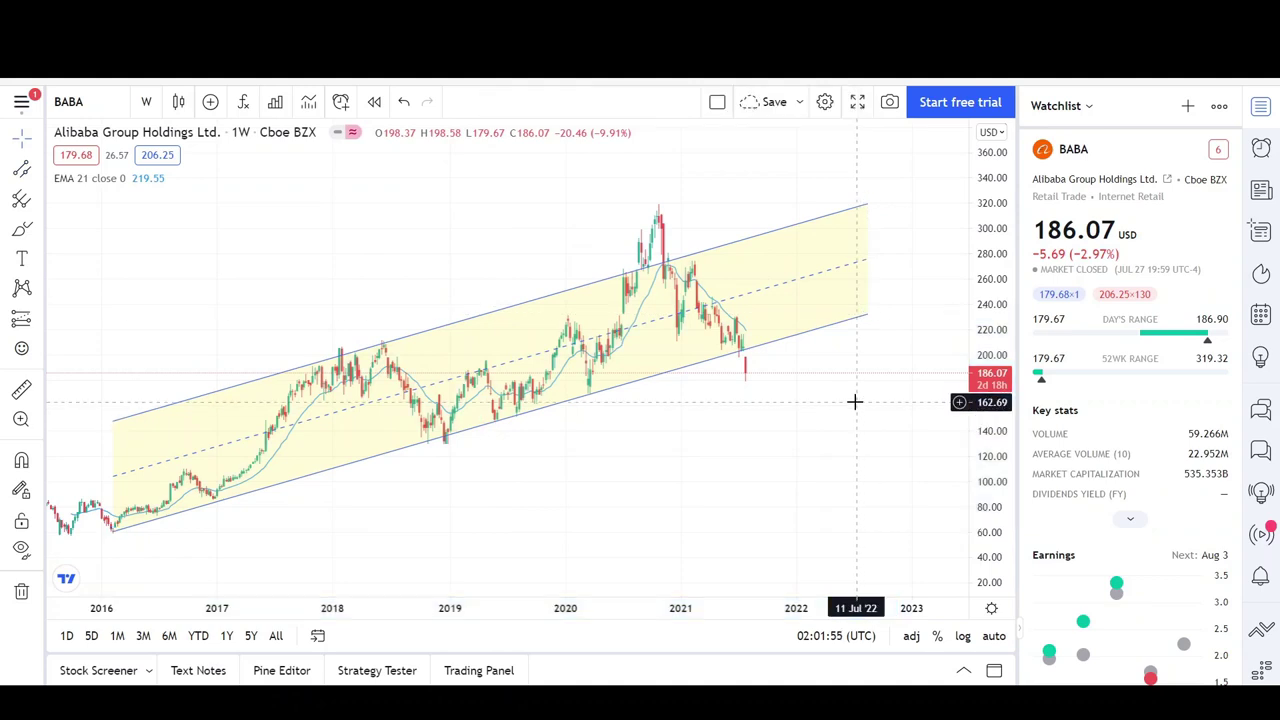